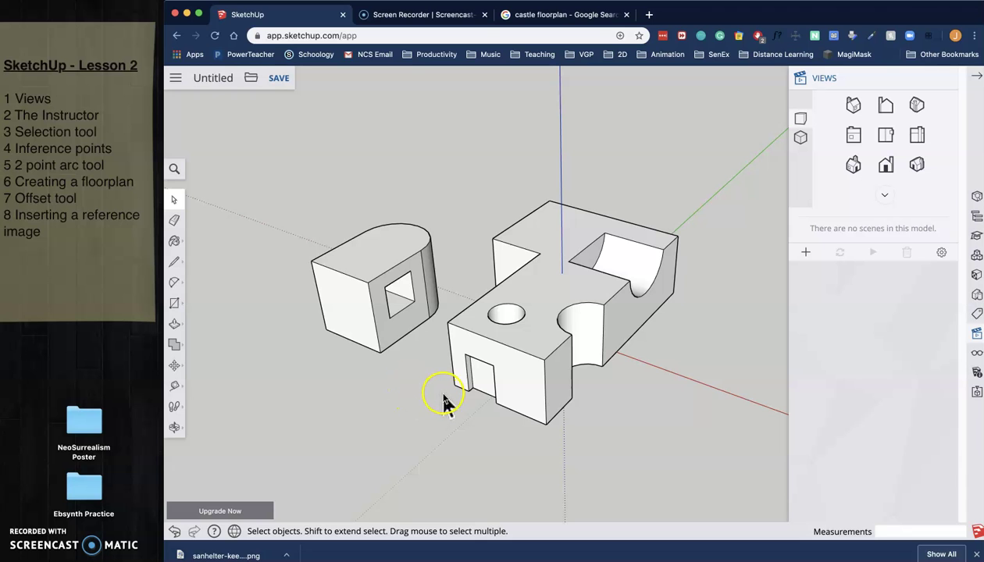
# Orbit to inspect the two sample shapes, then box-select and delete all the geometry
pyautogui.moveTo(449, 380); pyautogui.dragTo(538, 439, button='middle')
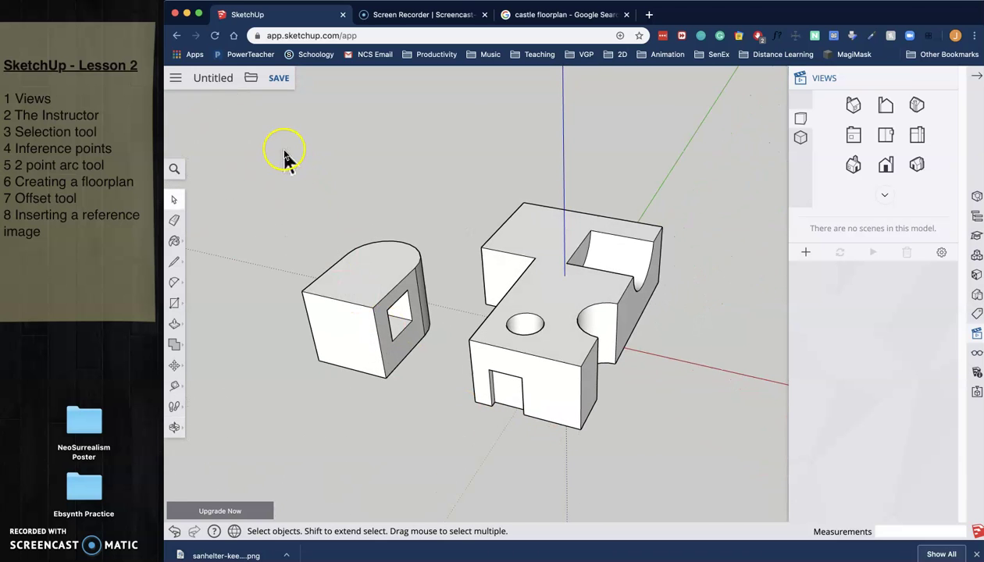
pyautogui.moveTo(292, 166); pyautogui.dragTo(693, 467)
pyautogui.press('Delete')
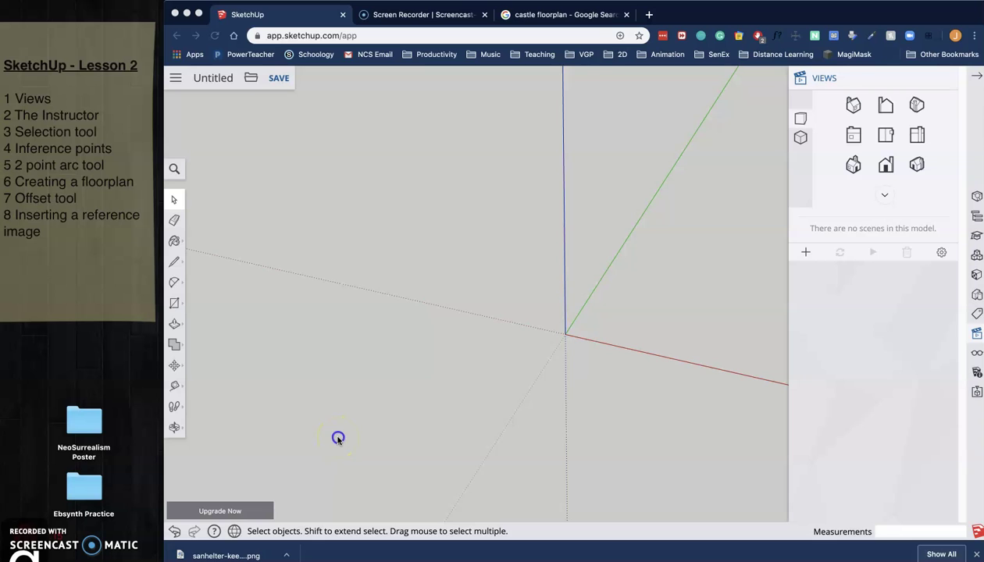
pyautogui.click(69, 549)
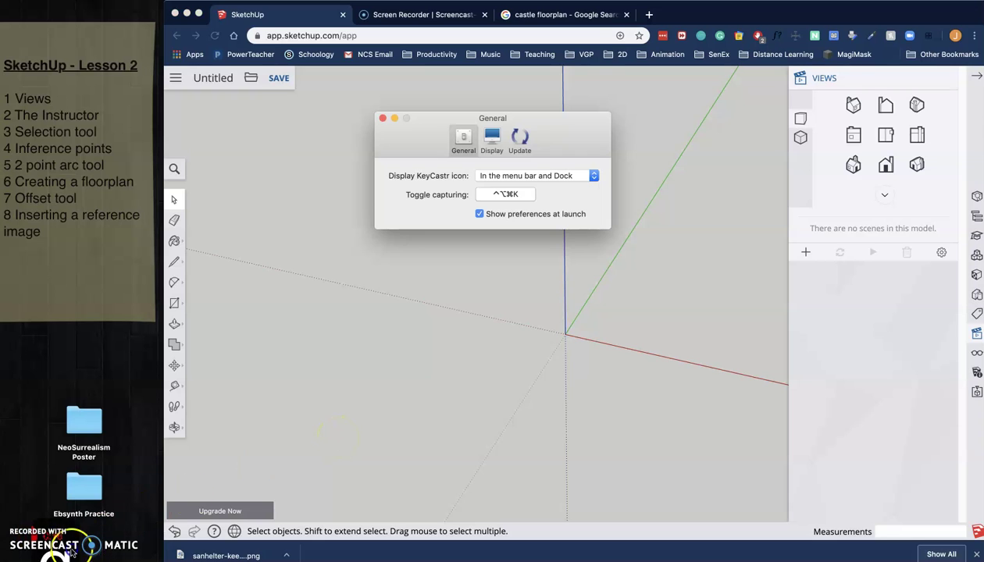
# Switch to Top view and pan so the origin sits further left
pyautogui.click(301, 397)
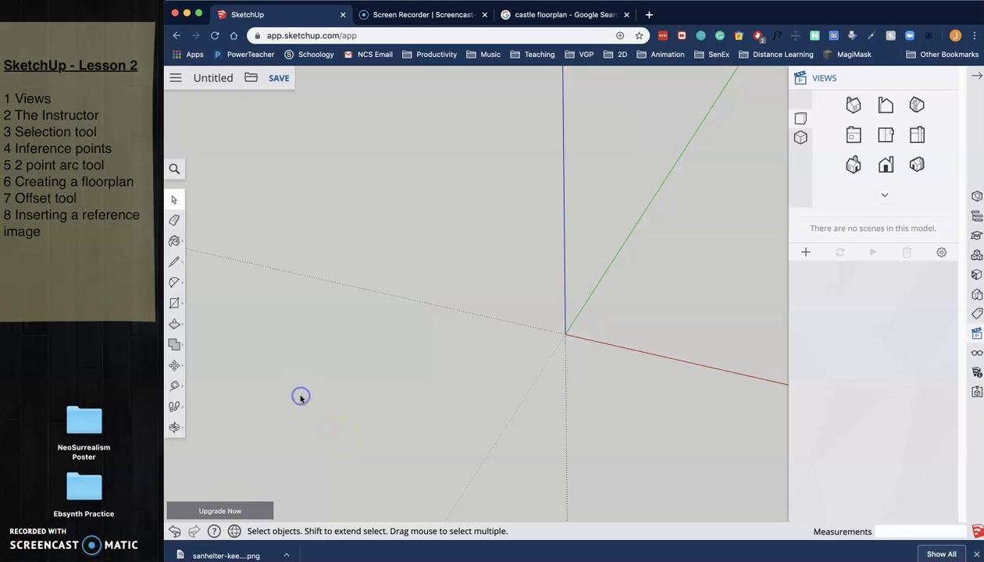
pyautogui.click(889, 137)
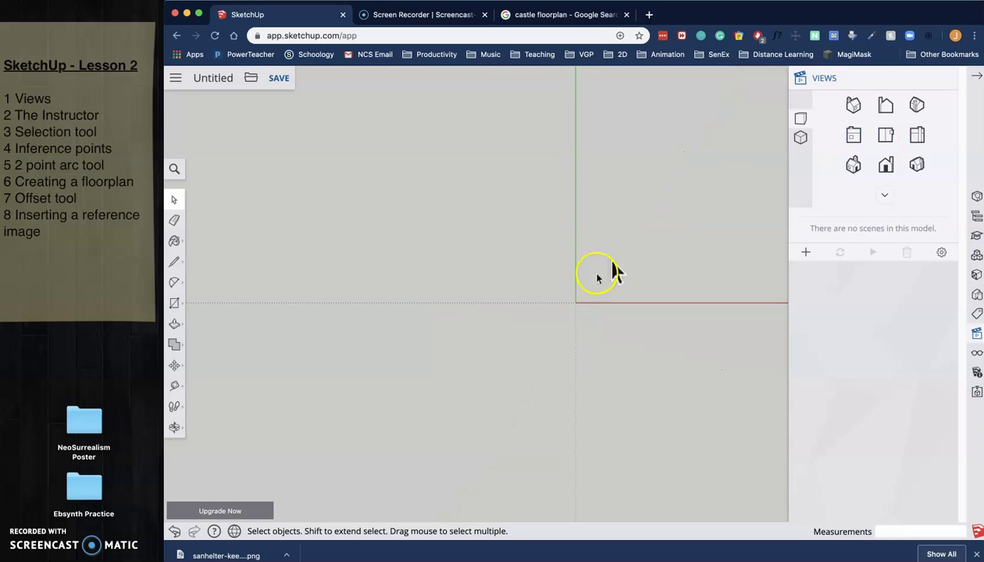
pyautogui.keyDown('shift'); pyautogui.moveTo(607, 283); pyautogui.dragTo(522, 281, button='middle'); pyautogui.keyUp('shift')
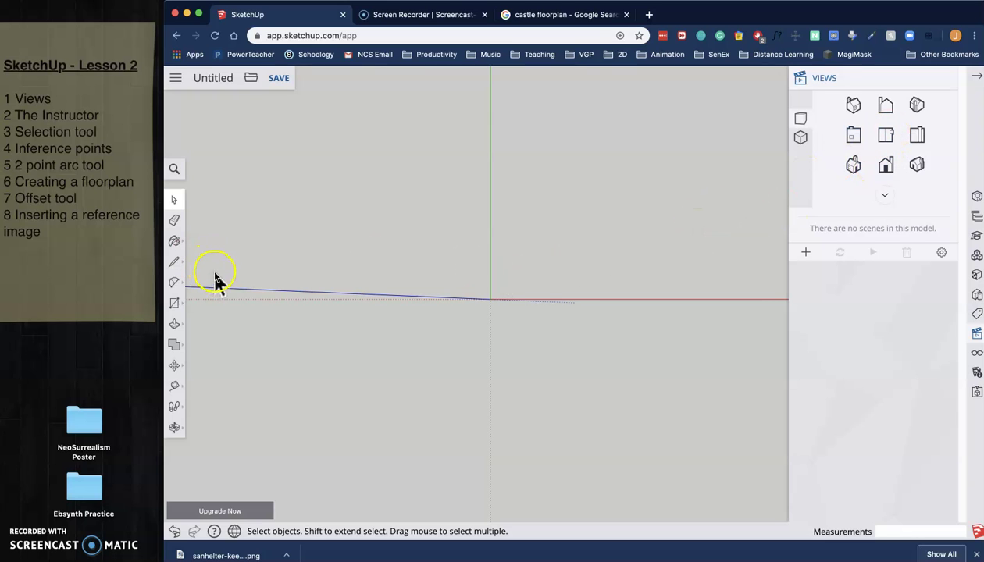
pyautogui.click(92, 205)
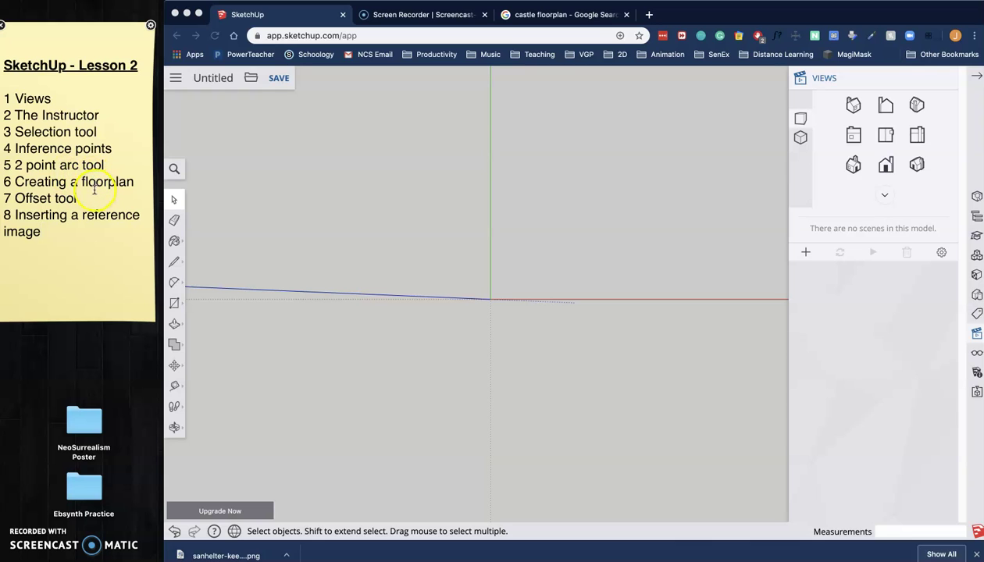
pyautogui.click(278, 240)
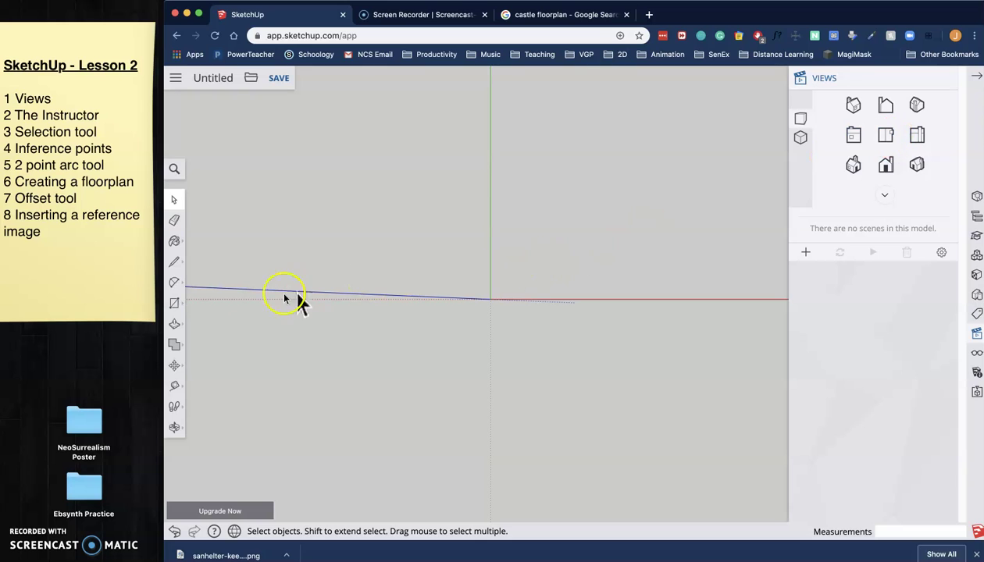
# Draw a large central rectangle, a wide right wing and a narrow downward wing
pyautogui.click(173, 306)
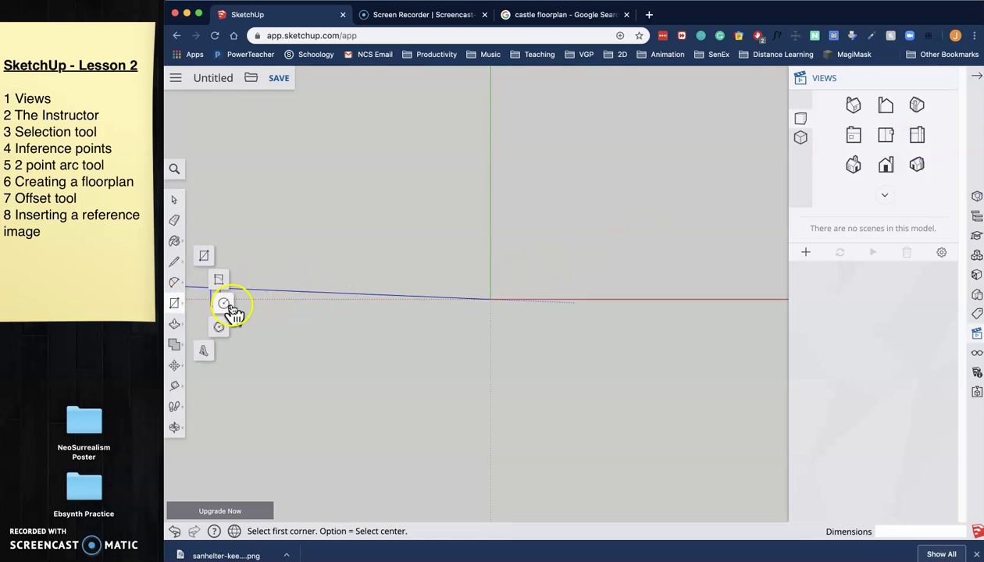
pyautogui.click(209, 263)
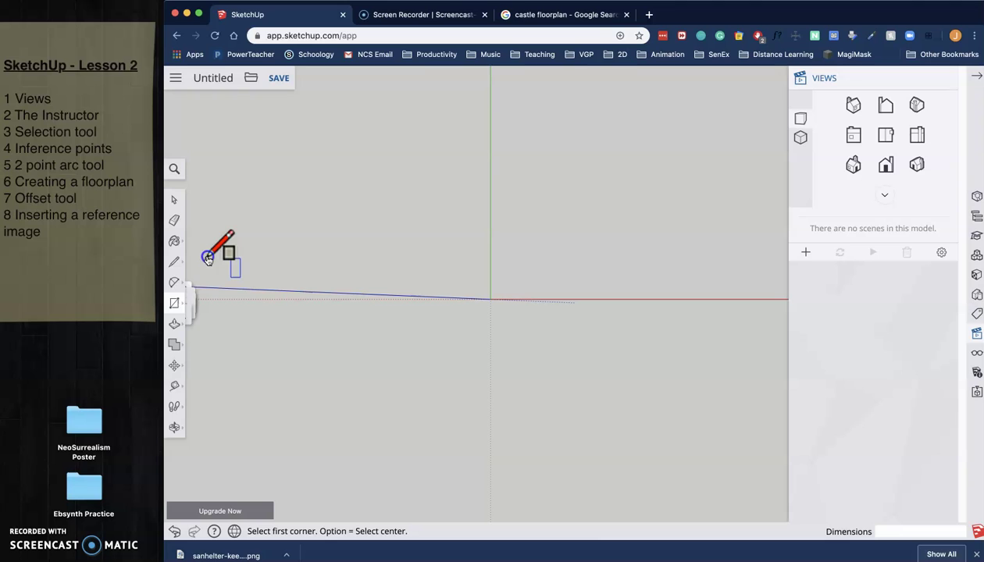
pyautogui.click(360, 149)
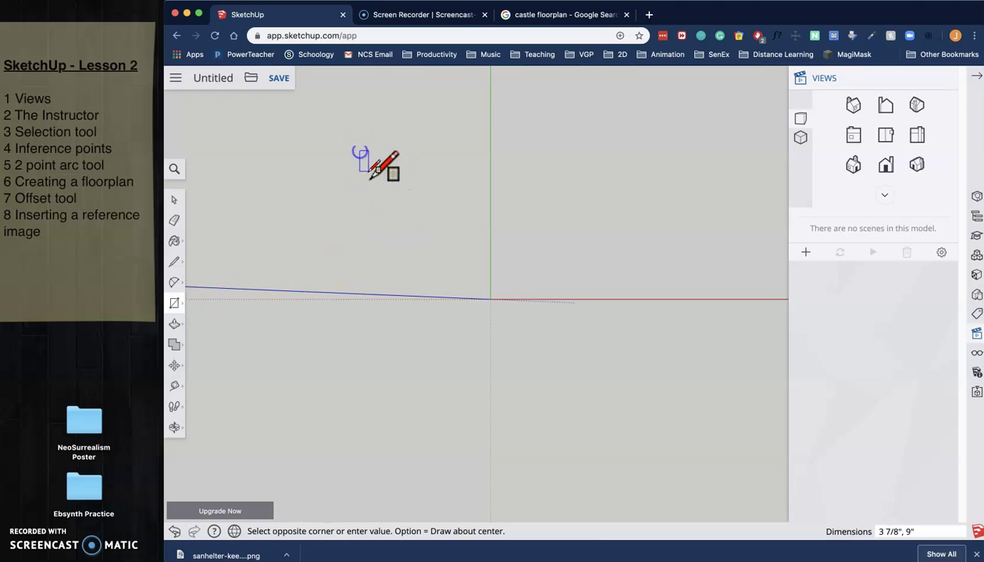
pyautogui.click(541, 380)
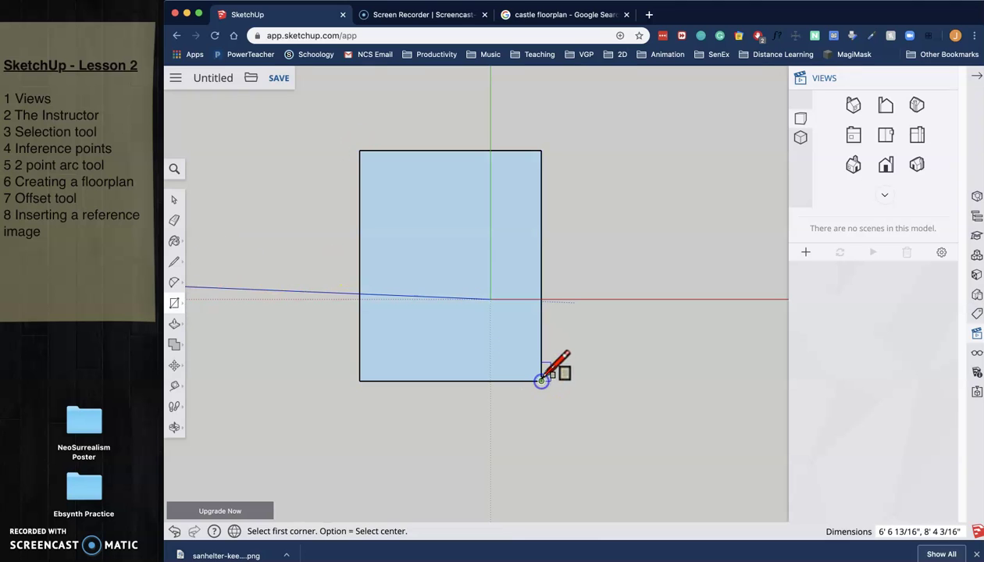
pyautogui.click(507, 184)
pyautogui.click(674, 247)
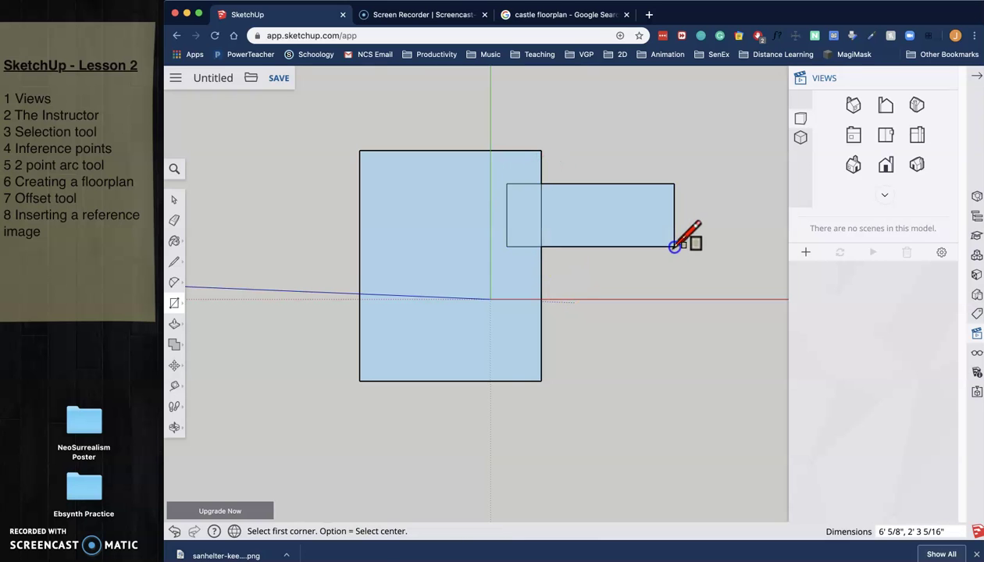
pyautogui.click(475, 339)
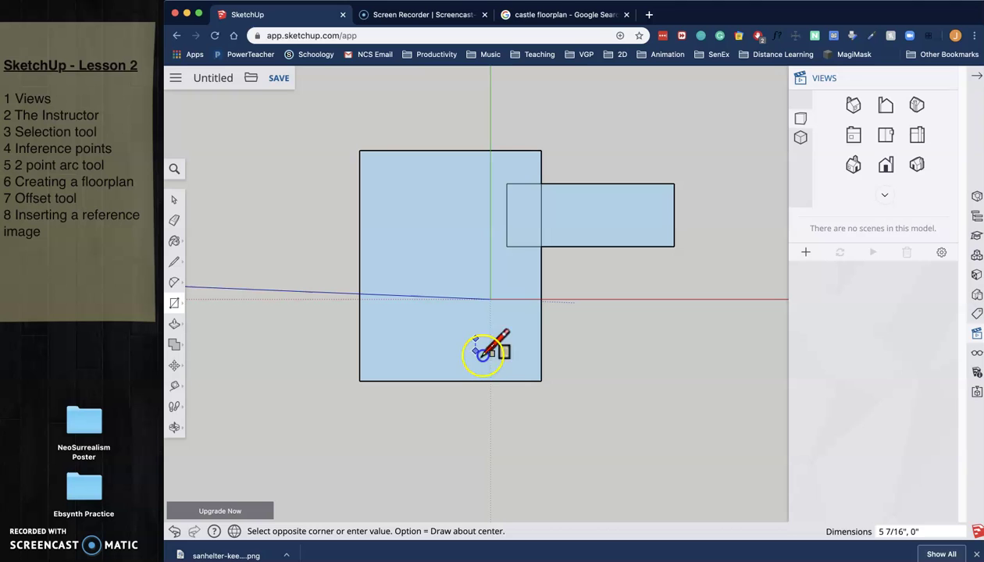
pyautogui.click(520, 519)
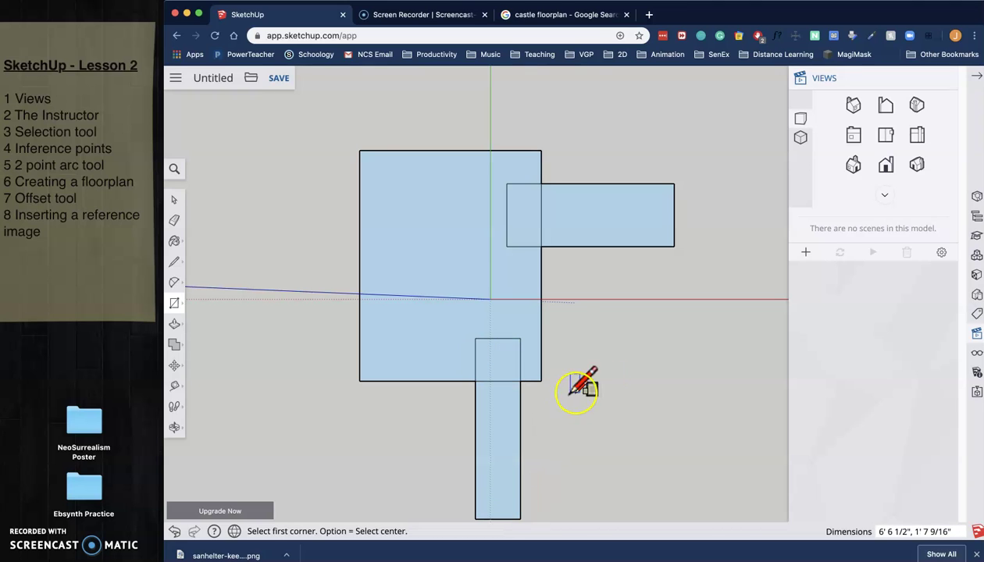
# Add a tall right rectangle, a top-left square and a horizontal rectangle across the bottom wing
pyautogui.click(619, 216)
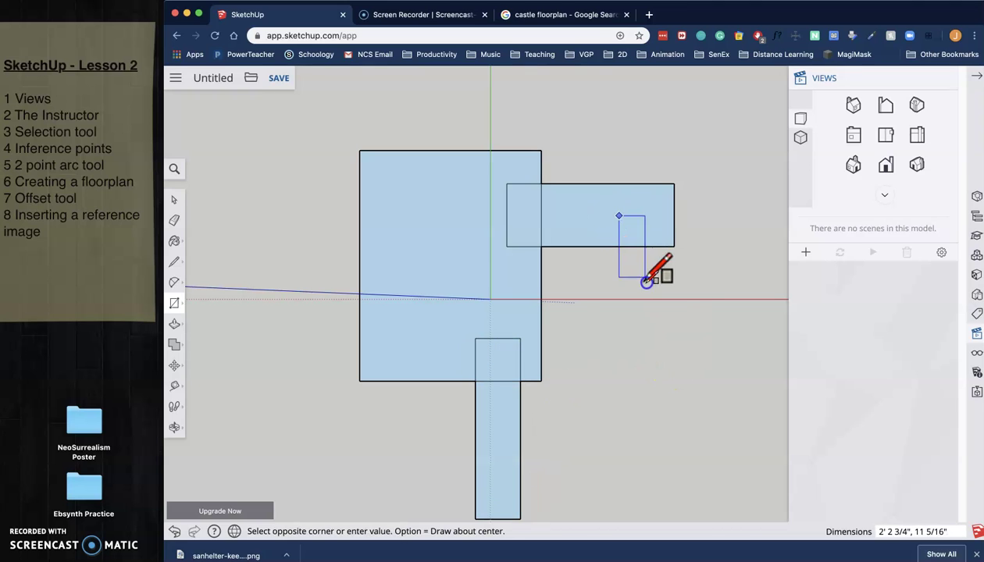
pyautogui.click(661, 439)
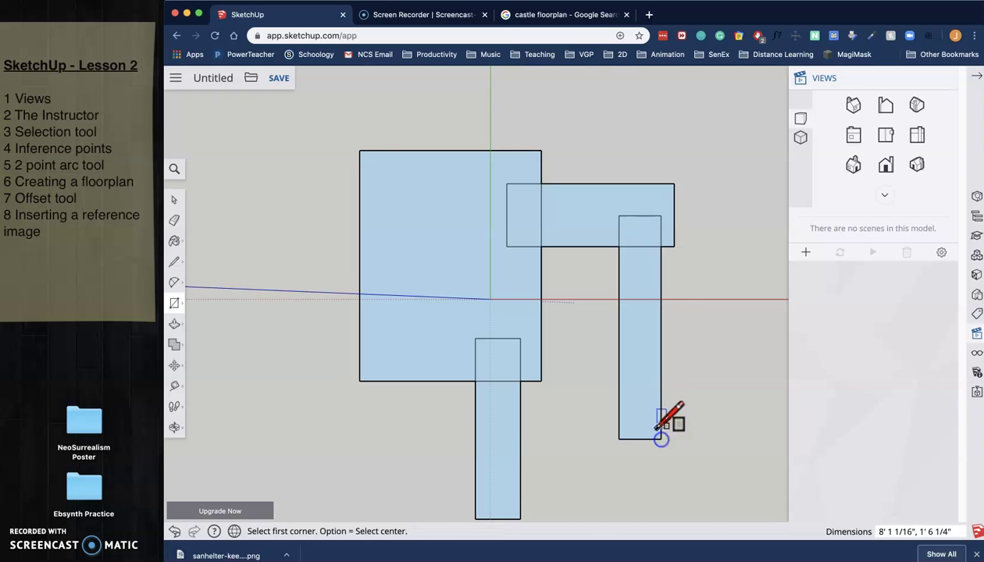
pyautogui.click(313, 121)
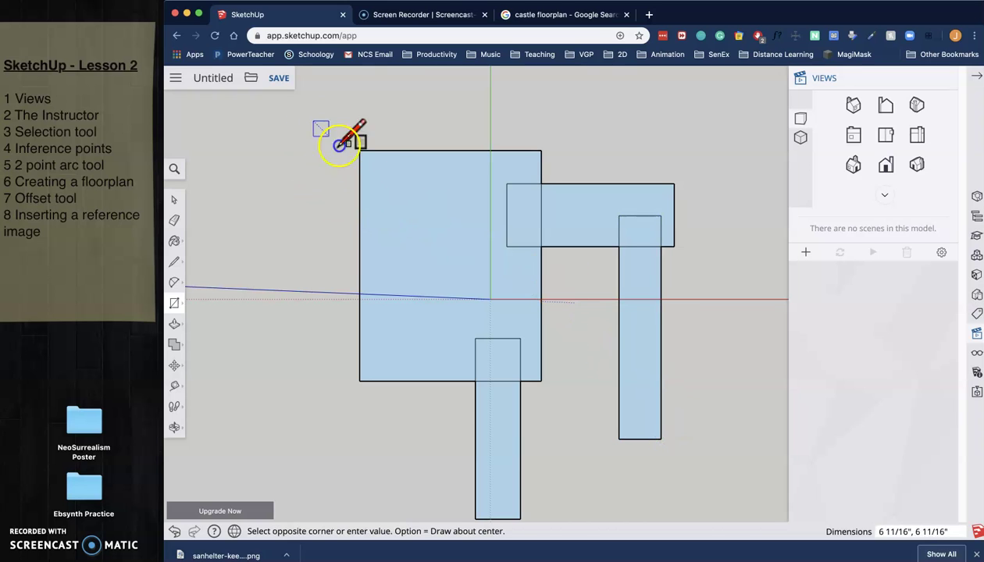
pyautogui.click(430, 238)
pyautogui.moveTo(451, 341); pyautogui.dragTo(487, 308, button='middle')
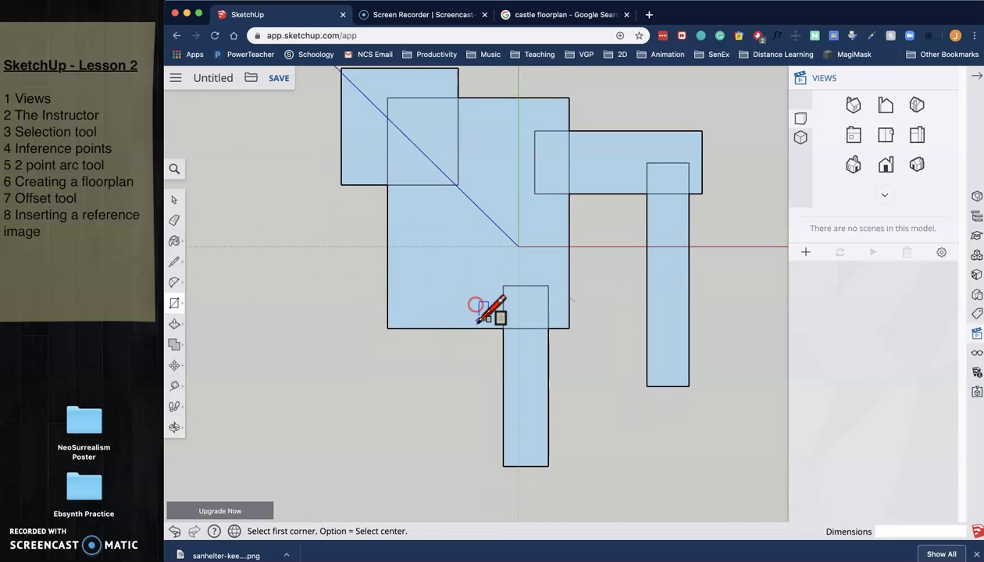
pyautogui.scroll(-5, 488, 312)
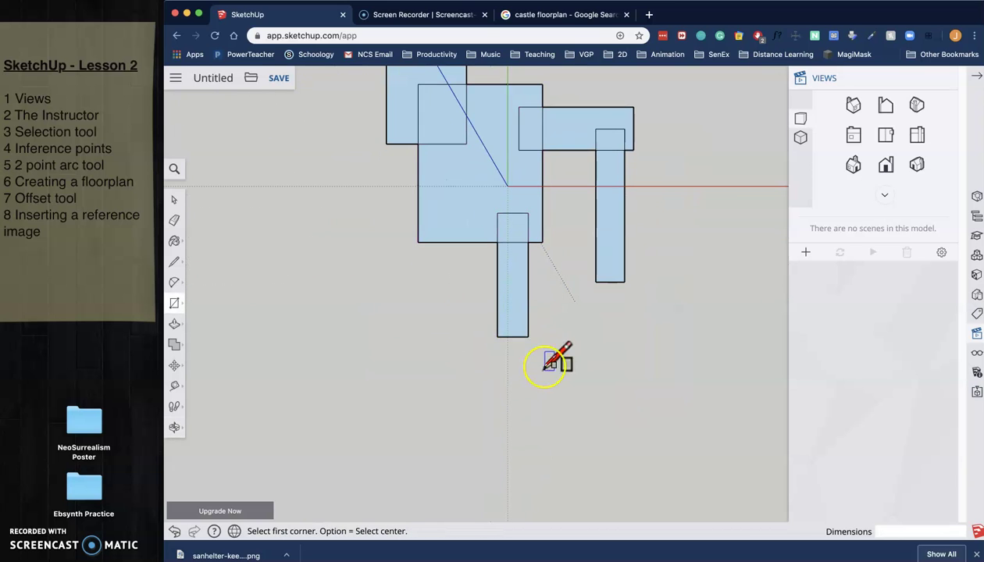
pyautogui.click(397, 302)
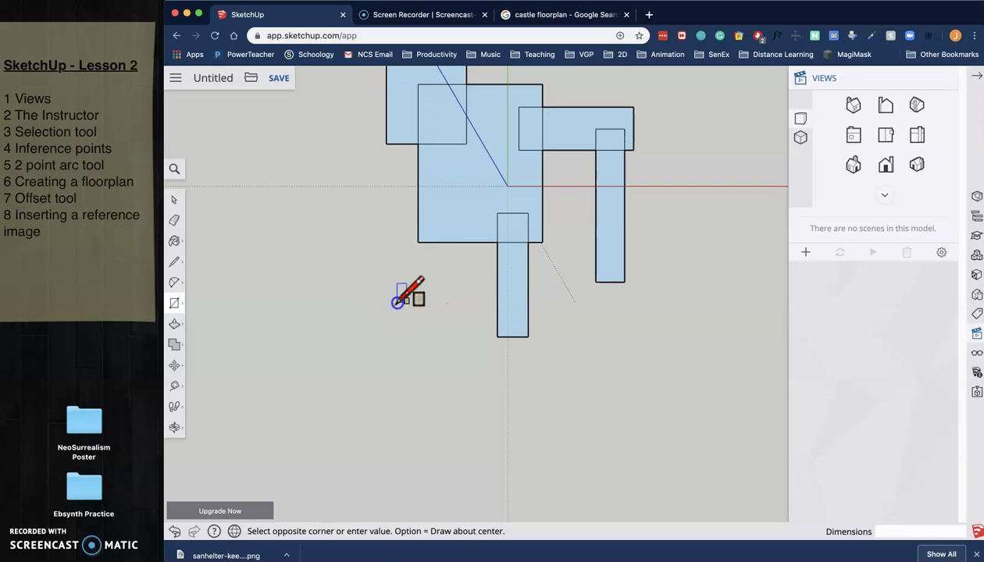
pyautogui.click(517, 328)
pyautogui.scroll(4, 471, 383)
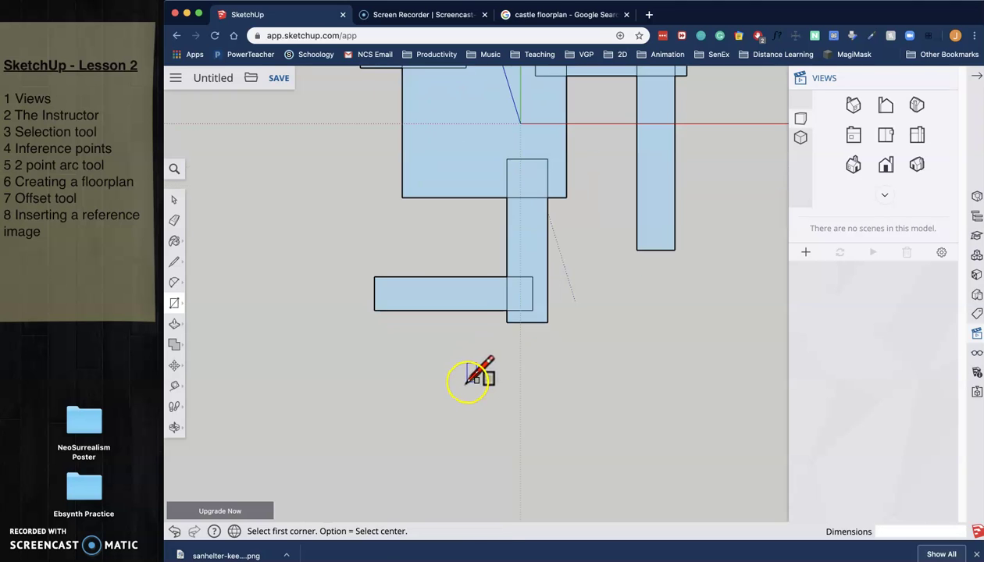
pyautogui.keyDown('shift'); pyautogui.moveTo(427, 351); pyautogui.dragTo(446, 480, button='middle'); pyautogui.keyUp('shift')
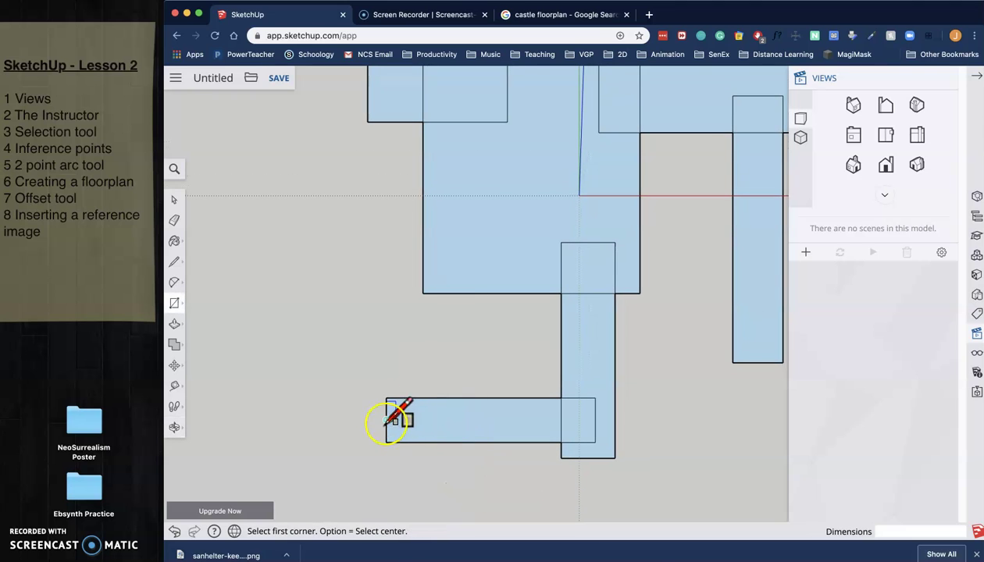
# Draw an L-shaped outline with lines from the bottom rectangle's left corner, closing it into a face
pyautogui.click(175, 267)
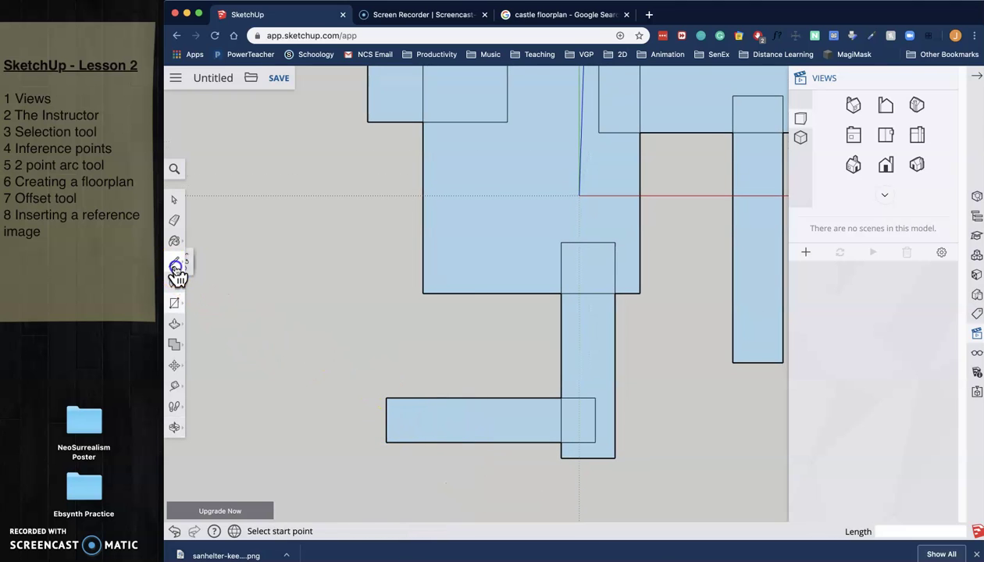
pyautogui.click(385, 397)
pyautogui.click(325, 398)
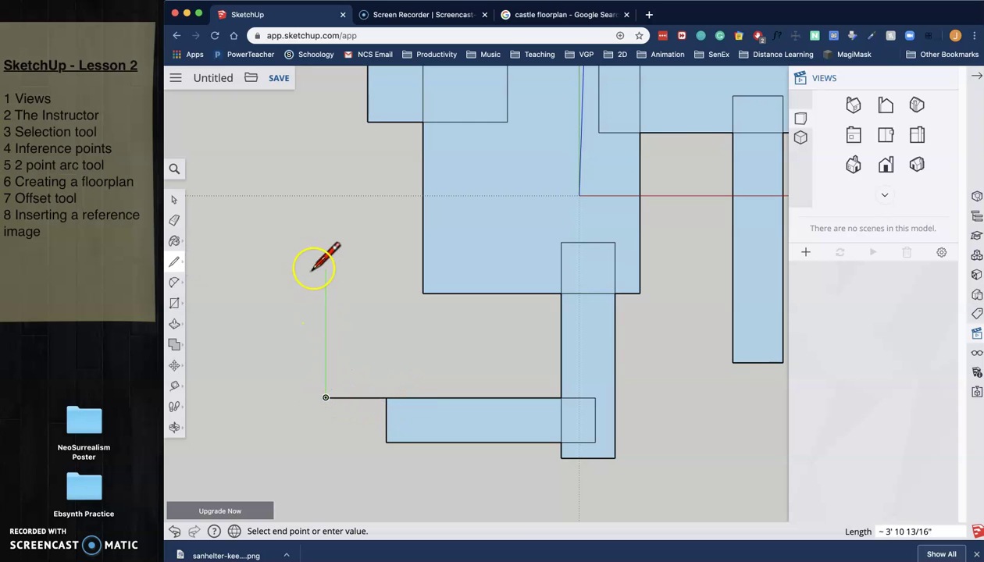
pyautogui.click(281, 239)
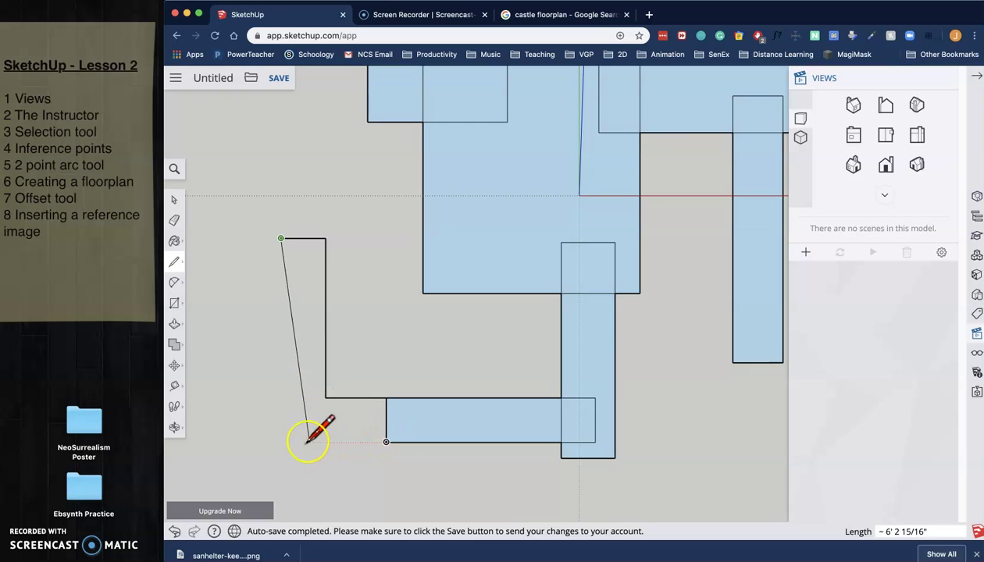
pyautogui.click(281, 442)
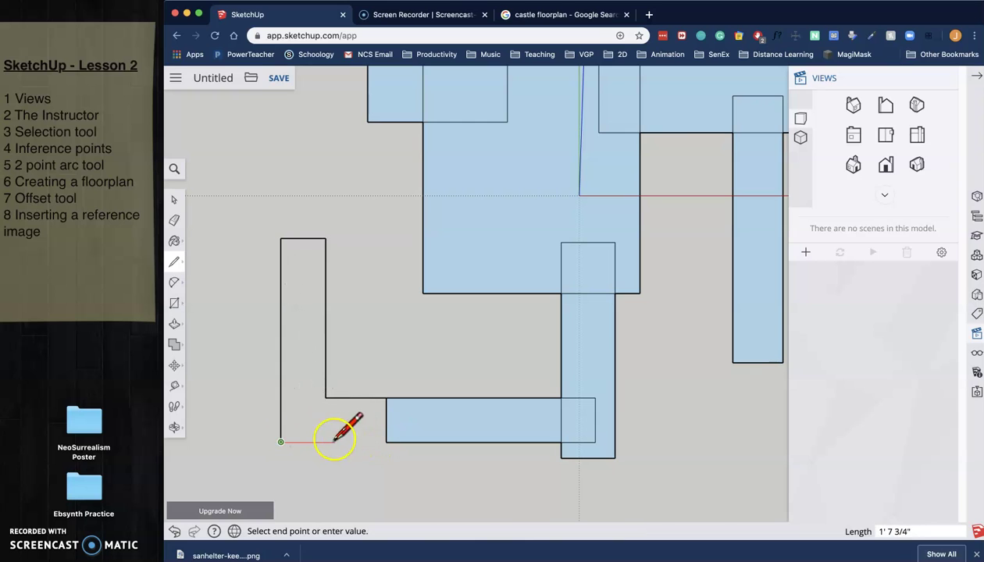
pyautogui.click(386, 442)
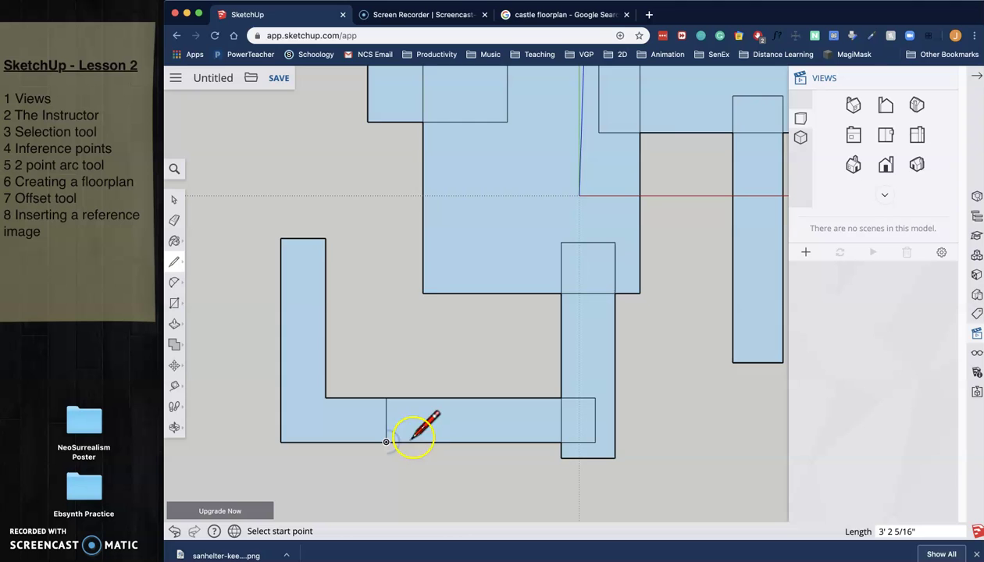
pyautogui.scroll(-2, 386, 442)
pyautogui.moveTo(420, 363)
pyautogui.keyDown('shift'); pyautogui.mouseDown(button='middle')
pyautogui.moveTo(409, 373)
pyautogui.moveTo(412, 392)
pyautogui.mouseUp(button='middle'); pyautogui.keyUp('shift')
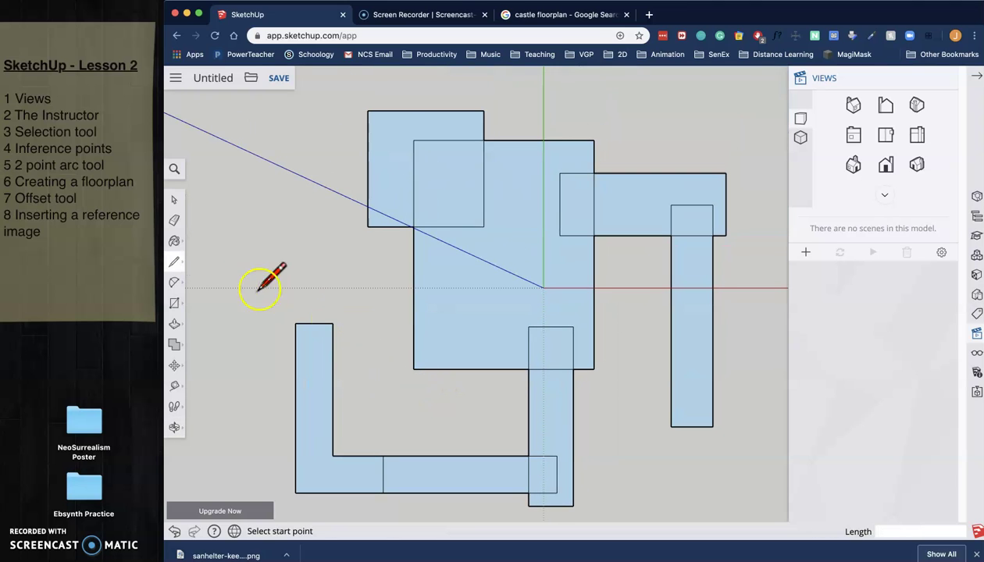
# Erase all interior edges between the overlapping shapes, then orbit to a tilted view
pyautogui.click(173, 222)
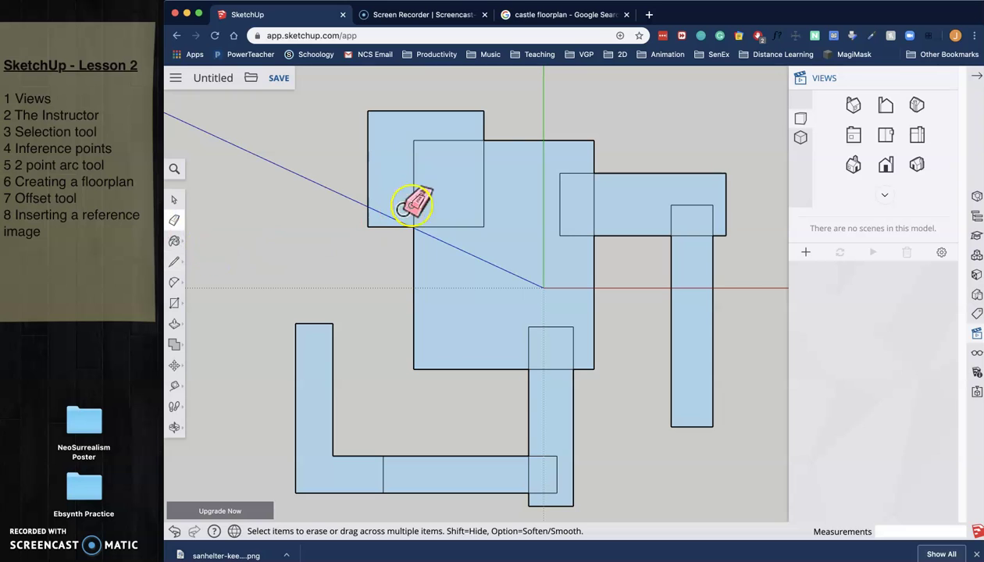
pyautogui.moveTo(435, 144); pyautogui.dragTo(450, 132)
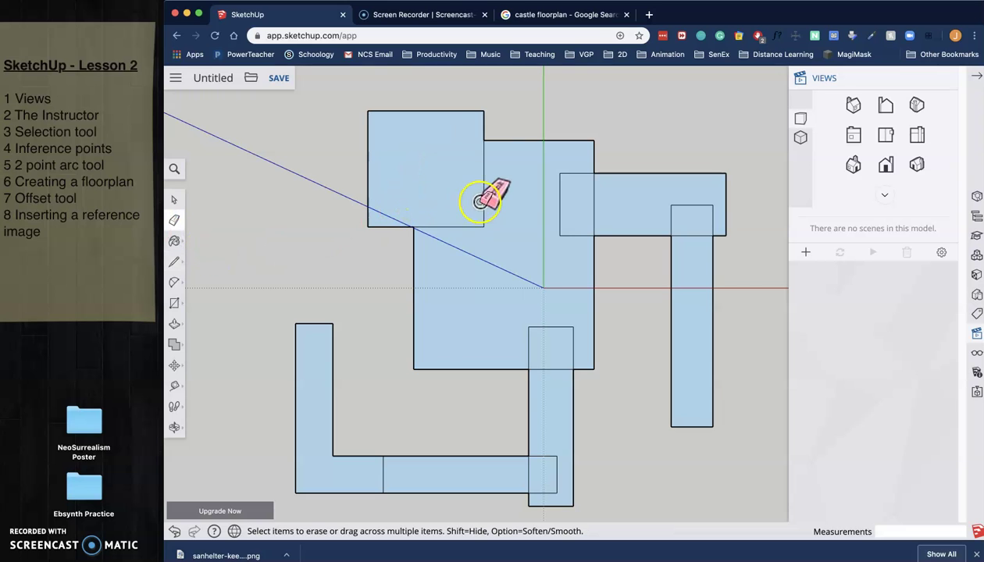
pyautogui.moveTo(467, 228); pyautogui.dragTo(469, 228)
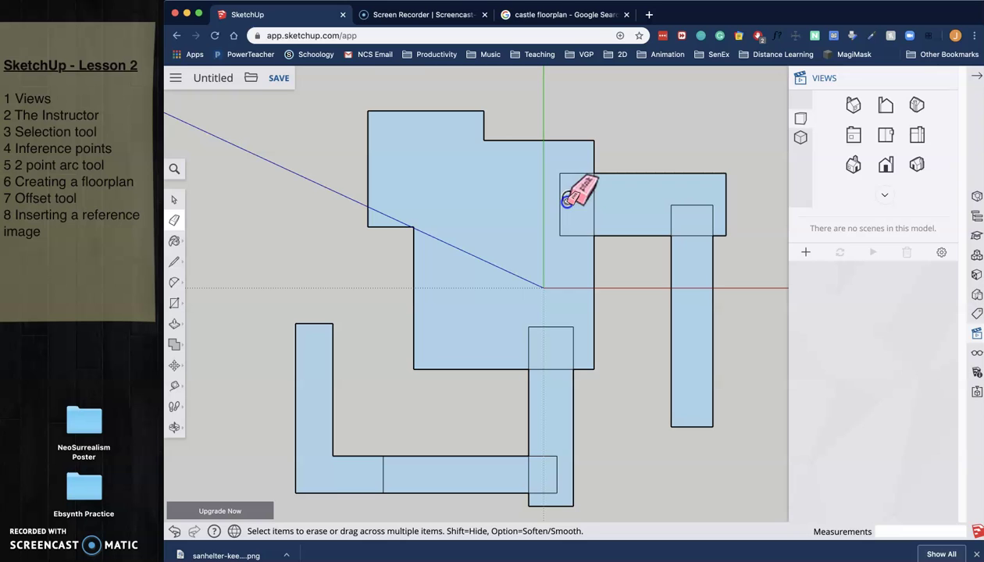
pyautogui.moveTo(570, 187)
pyautogui.mouseDown()
pyautogui.moveTo(573, 171)
pyautogui.moveTo(552, 220)
pyautogui.moveTo(589, 235)
pyautogui.moveTo(589, 285)
pyautogui.mouseUp()
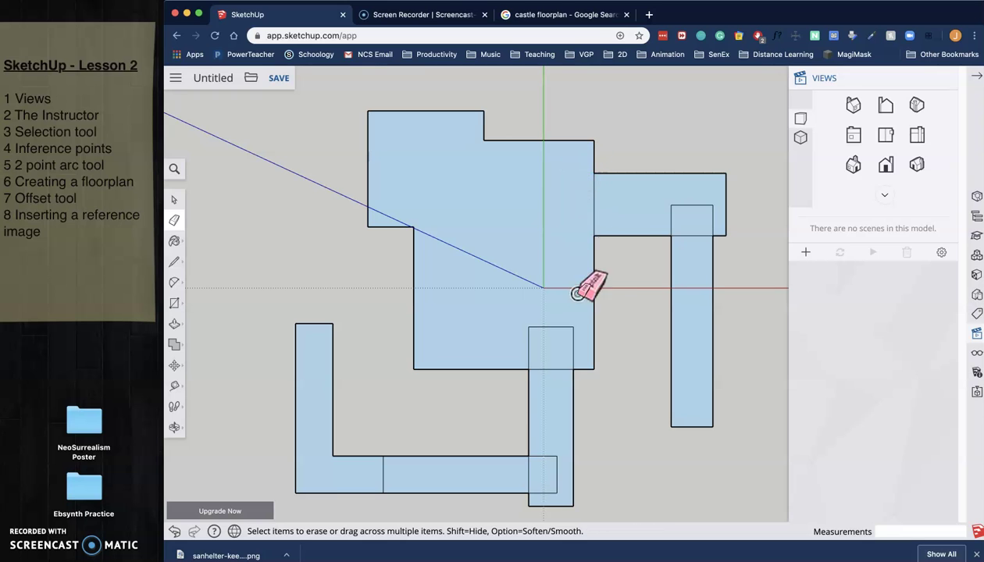
pyautogui.moveTo(637, 220)
pyautogui.mouseDown()
pyautogui.moveTo(589, 210)
pyautogui.moveTo(659, 226)
pyautogui.moveTo(671, 214)
pyautogui.moveTo(694, 214)
pyautogui.moveTo(697, 207)
pyautogui.moveTo(667, 203)
pyautogui.moveTo(703, 207)
pyautogui.mouseUp()
pyautogui.moveTo(707, 211); pyautogui.dragTo(679, 242)
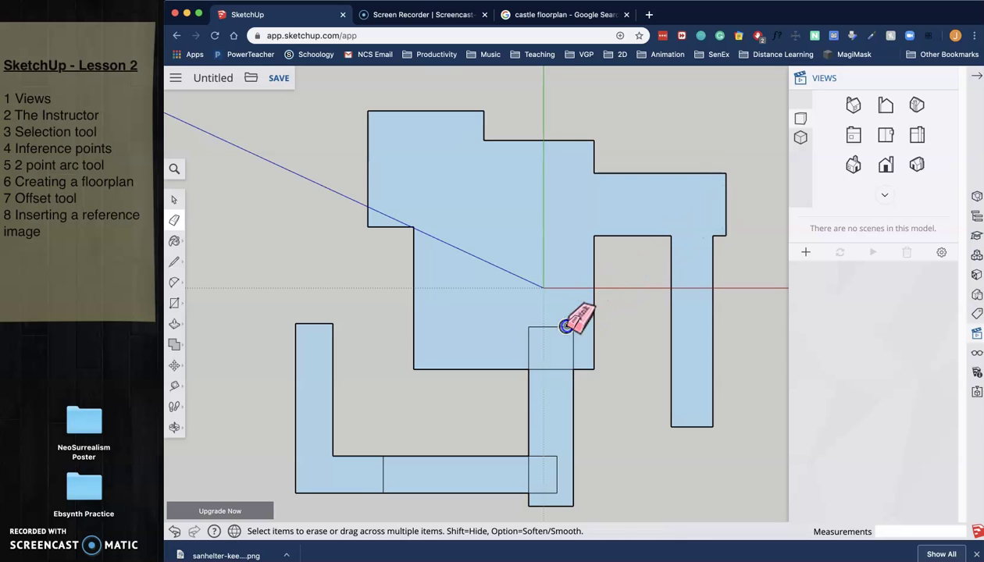
pyautogui.moveTo(562, 327)
pyautogui.mouseDown()
pyautogui.moveTo(516, 338)
pyautogui.moveTo(575, 339)
pyautogui.moveTo(562, 389)
pyautogui.mouseUp()
pyautogui.moveTo(561, 445)
pyautogui.mouseDown()
pyautogui.moveTo(562, 488)
pyautogui.moveTo(543, 493)
pyautogui.moveTo(520, 471)
pyautogui.mouseUp()
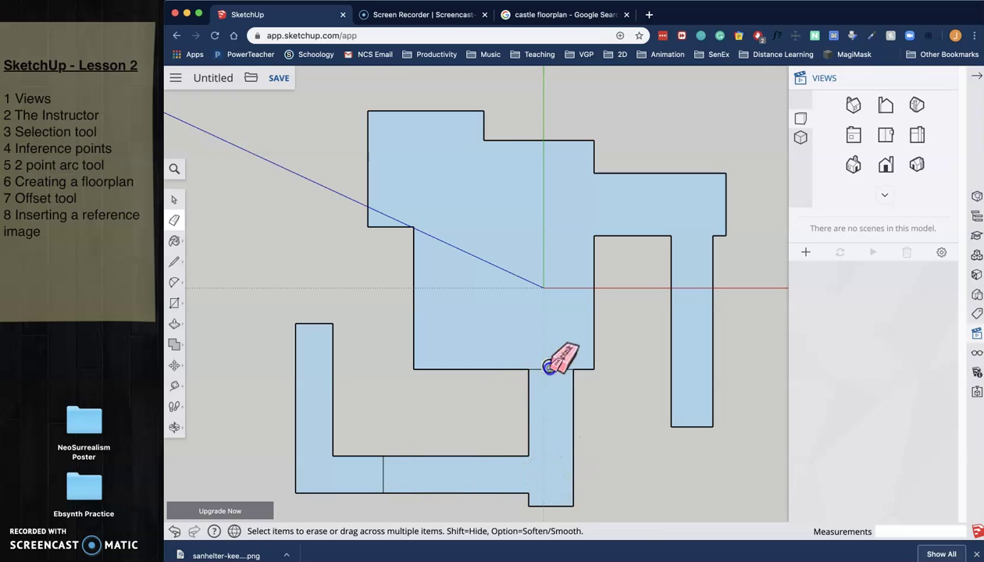
pyautogui.moveTo(554, 360); pyautogui.dragTo(555, 373)
pyautogui.moveTo(399, 473); pyautogui.dragTo(391, 472)
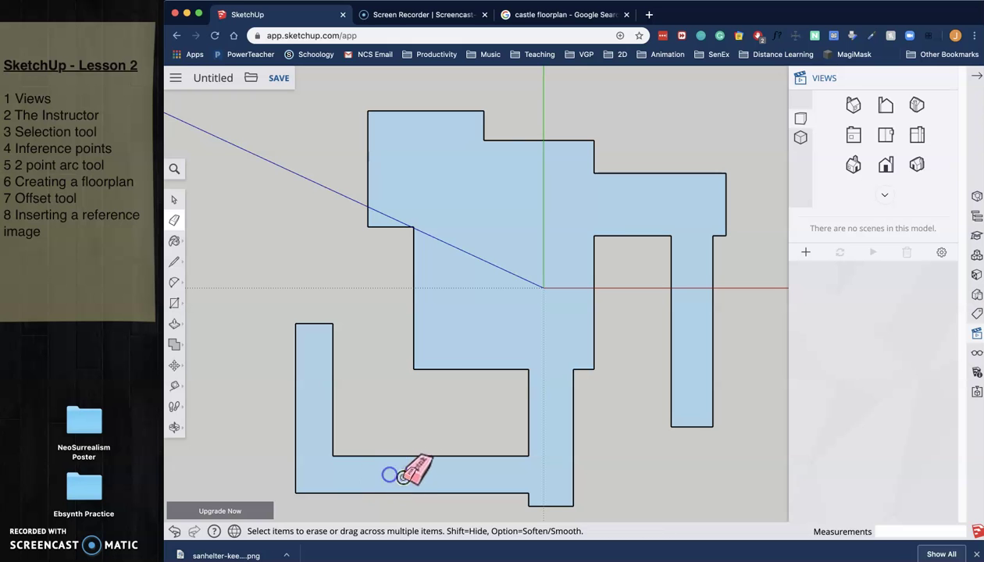
pyautogui.moveTo(642, 384)
pyautogui.mouseDown(button='middle')
pyautogui.moveTo(570, 329)
pyautogui.moveTo(567, 351)
pyautogui.moveTo(461, 290)
pyautogui.moveTo(512, 358)
pyautogui.moveTo(516, 384)
pyautogui.mouseUp(button='middle')
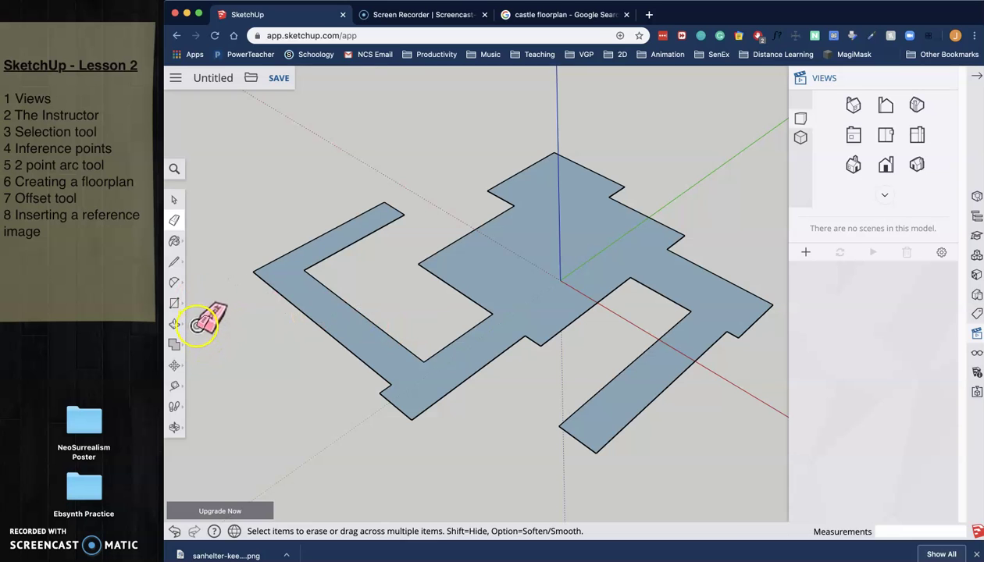
# Return to the model and select the Offset tool from the Push/Pull flyout
pyautogui.click(85, 197)
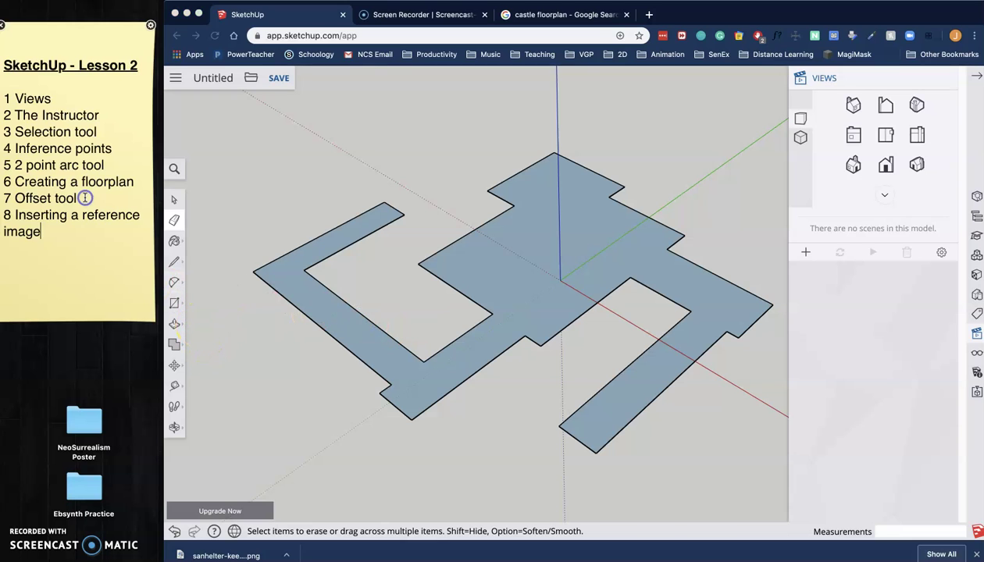
pyautogui.click(361, 342)
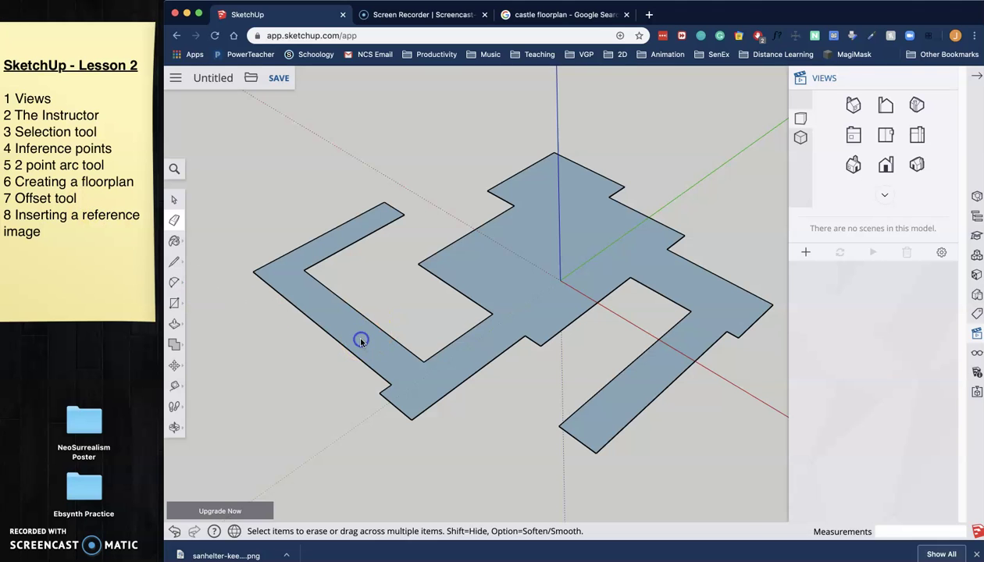
pyautogui.click(180, 306)
pyautogui.click(179, 327)
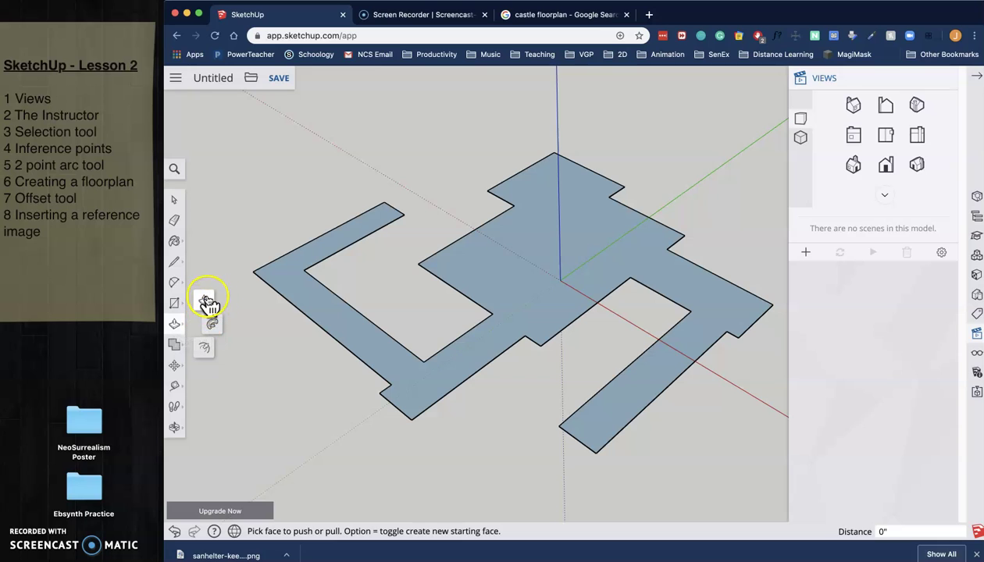
pyautogui.click(206, 351)
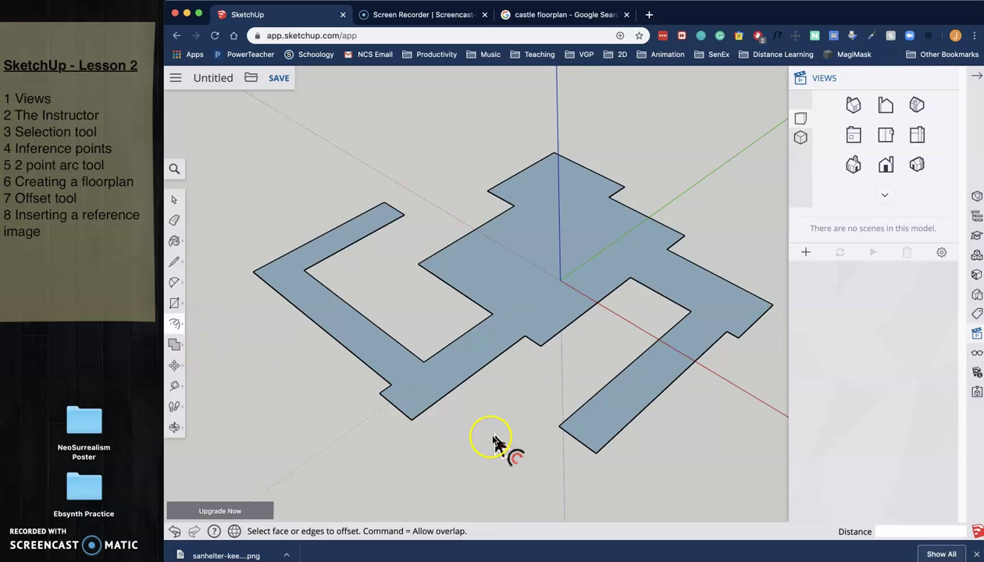
# Offset the floorplan outline about 4 1/8" outward and clear the selection
pyautogui.click(483, 369)
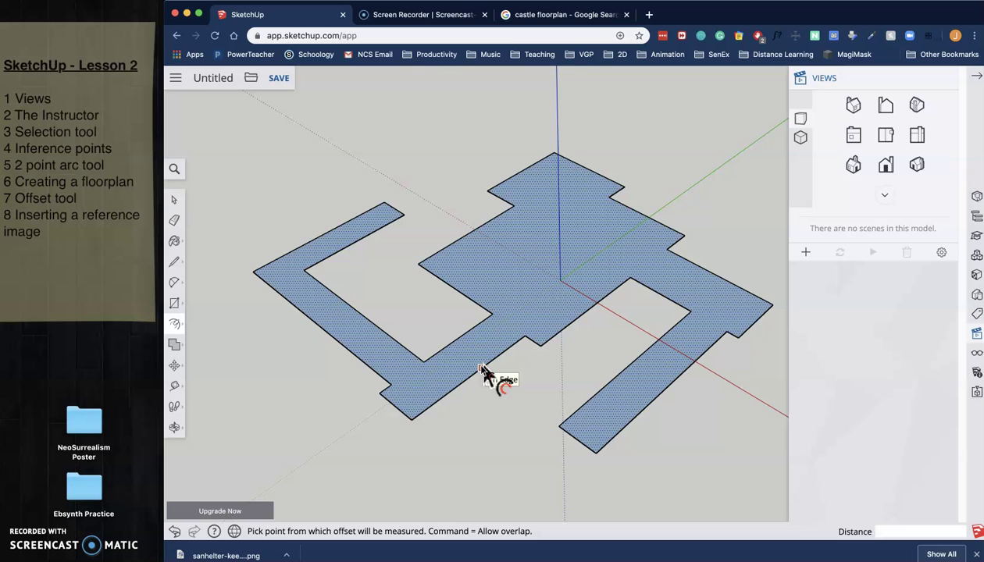
pyautogui.click(479, 368)
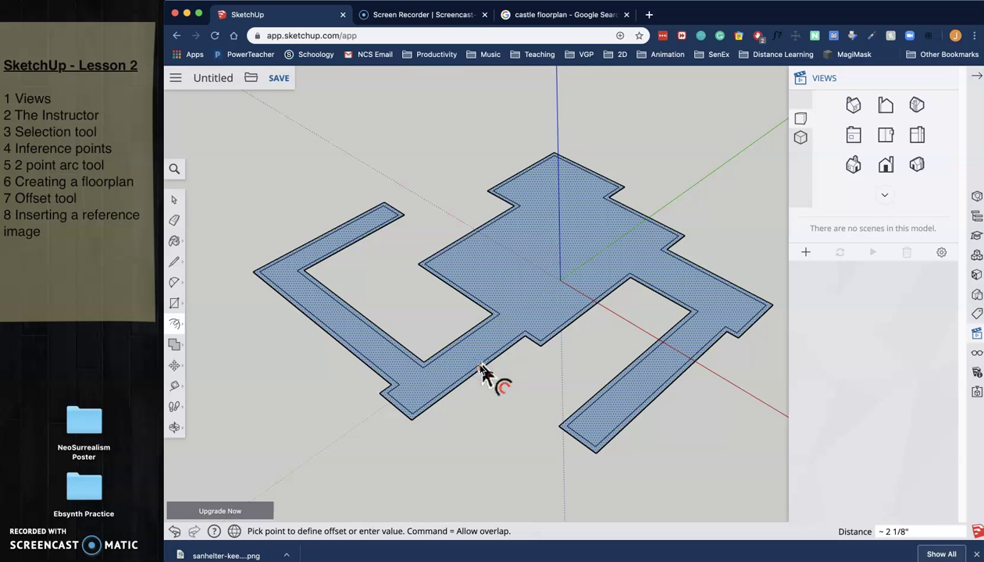
pyautogui.moveTo(477, 364); pyautogui.dragTo(495, 387)
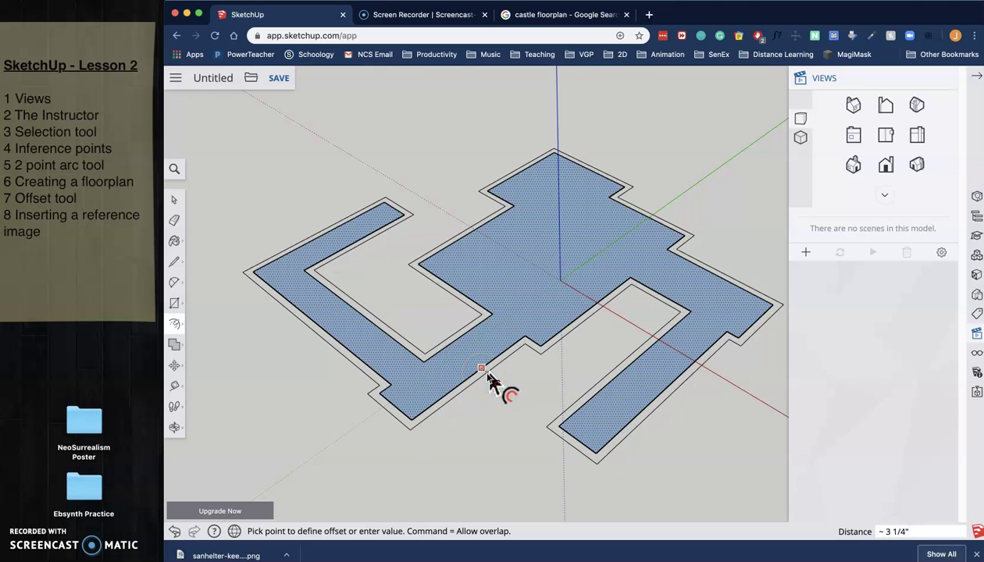
pyautogui.click(483, 372)
pyautogui.moveTo(483, 373); pyautogui.dragTo(488, 378)
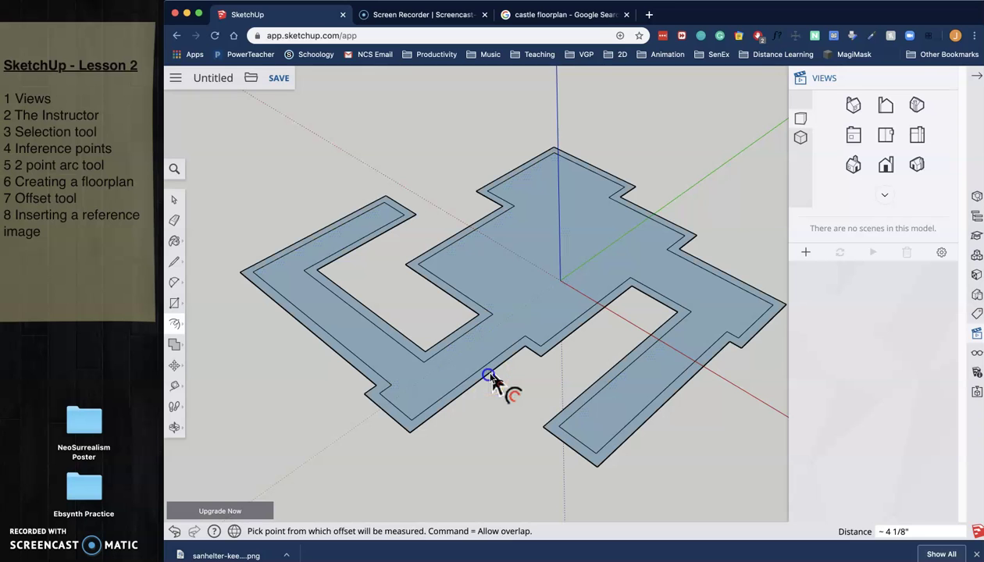
pyautogui.moveTo(512, 412); pyautogui.dragTo(422, 411)
pyautogui.press('Escape')
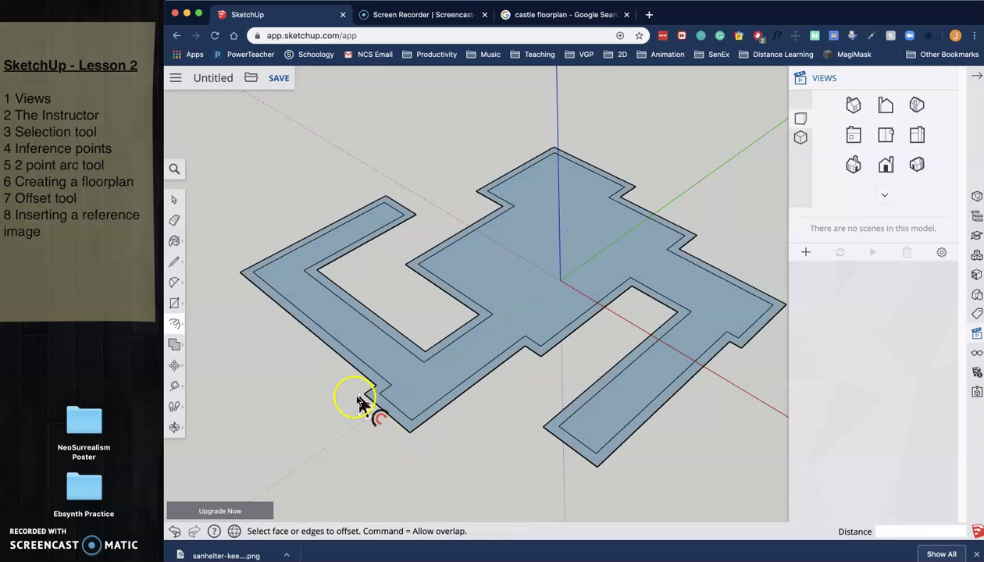
# Pull the outer ring up 3' 9 1/16" into walls, then orbit to view from below
pyautogui.click(174, 324)
pyautogui.click(208, 302)
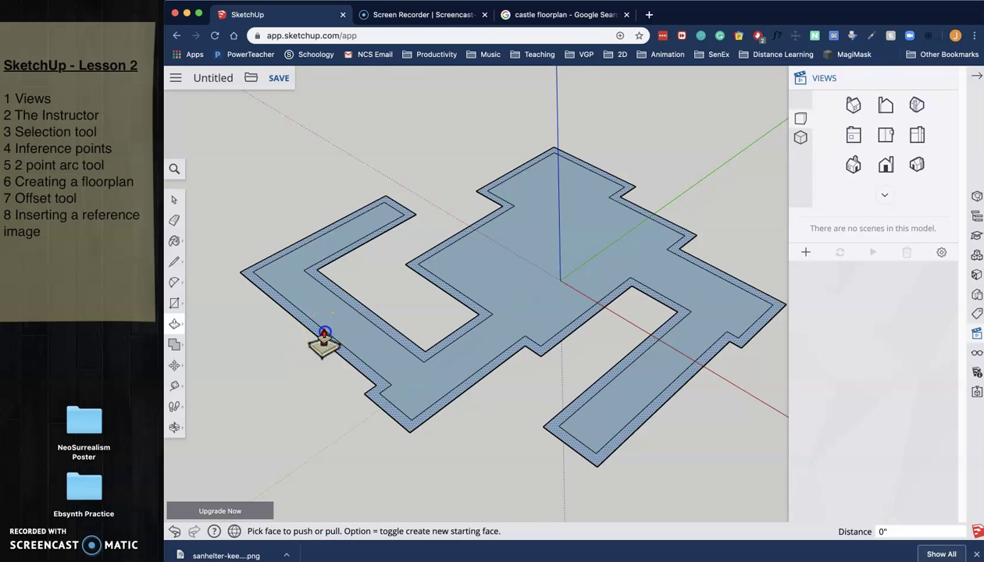
pyautogui.moveTo(323, 336); pyautogui.dragTo(332, 246)
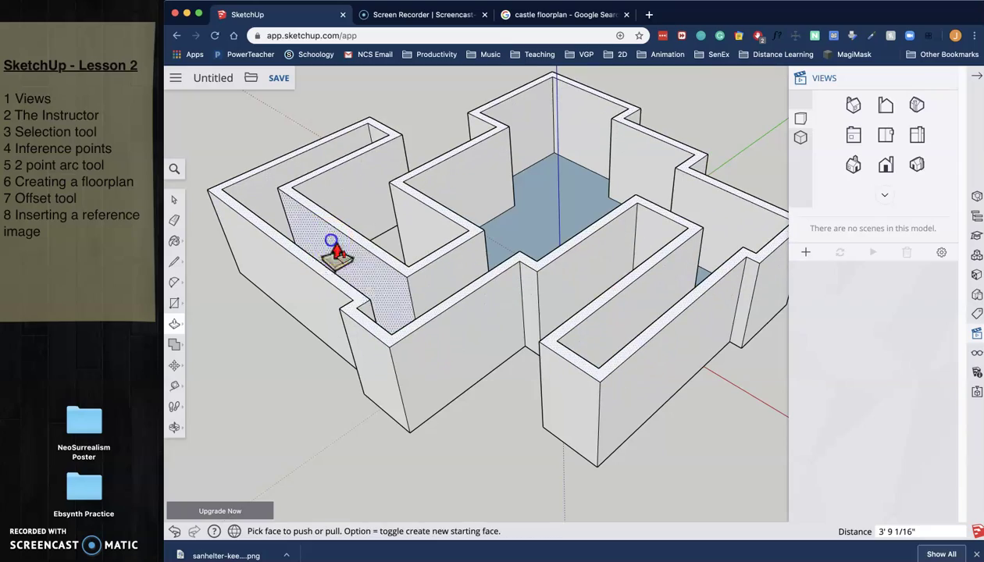
pyautogui.click(489, 391)
pyautogui.moveTo(445, 325); pyautogui.dragTo(598, 281, button='middle')
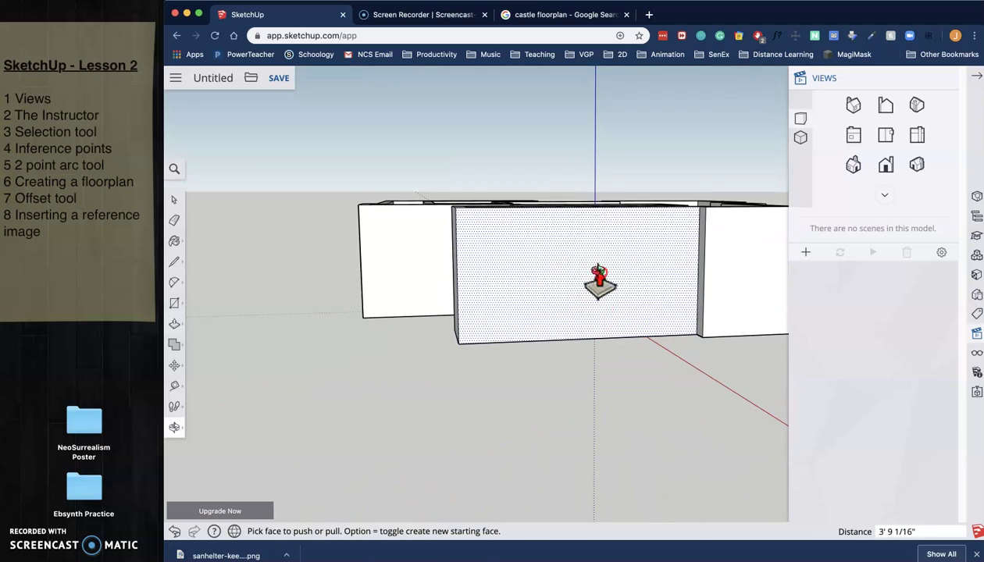
pyautogui.moveTo(560, 328); pyautogui.dragTo(589, 187, button='middle')
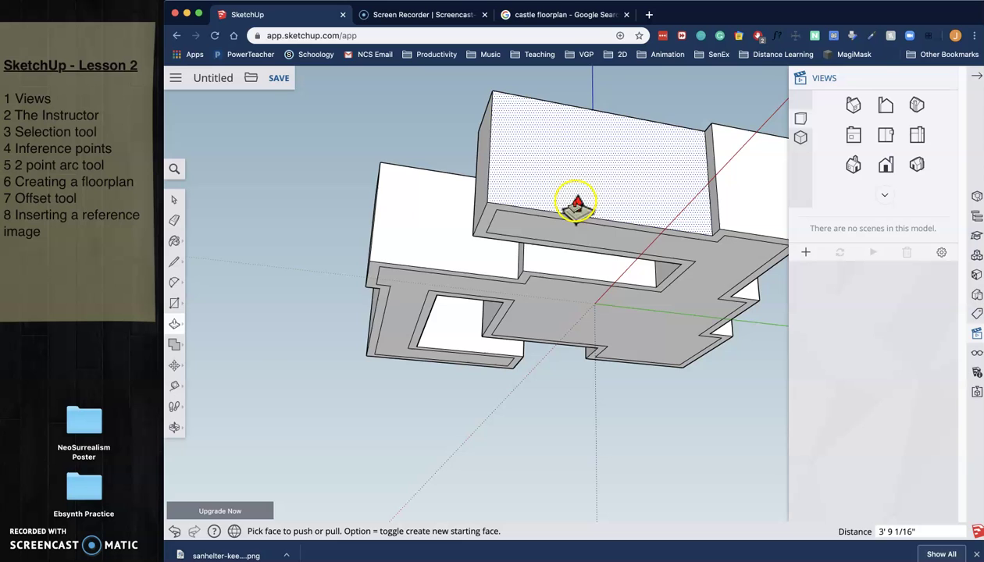
# Offset the underside floor face outline about 7 1/2" outward, then orbit to a side view
pyautogui.click(178, 324)
pyautogui.click(209, 346)
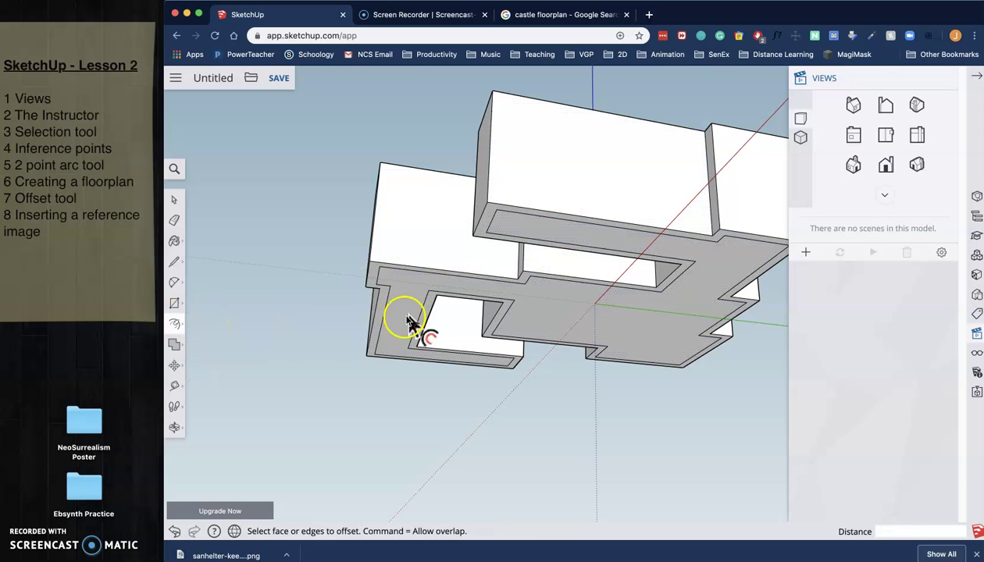
pyautogui.click(574, 226)
pyautogui.moveTo(584, 305); pyautogui.dragTo(597, 246, button='middle')
pyautogui.press('Escape')
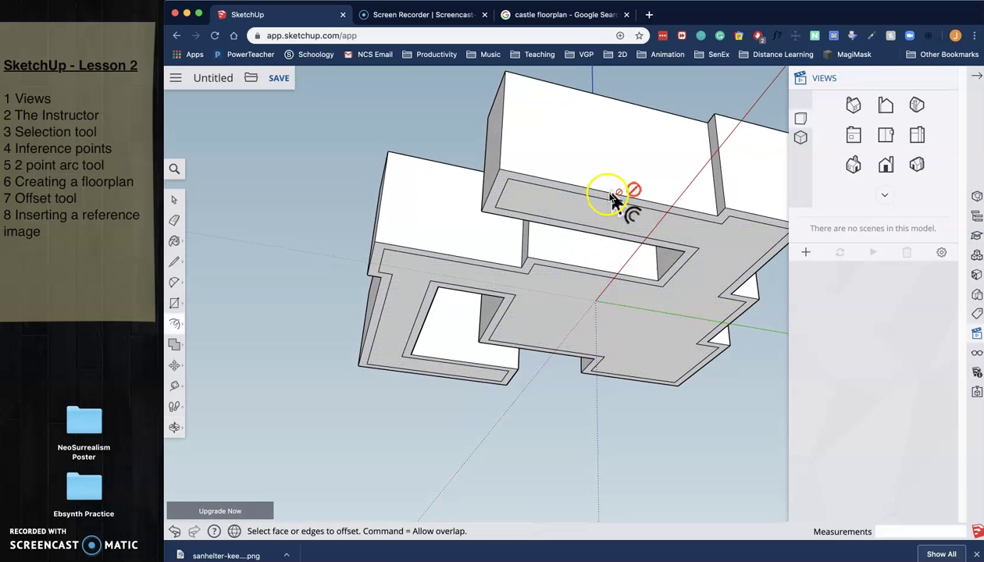
pyautogui.click(614, 200)
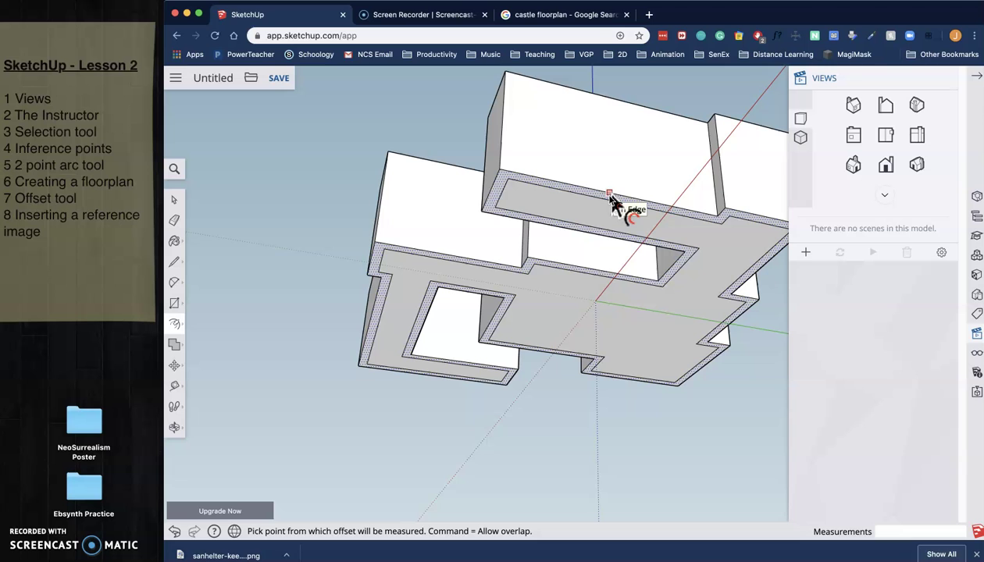
pyautogui.click(609, 195)
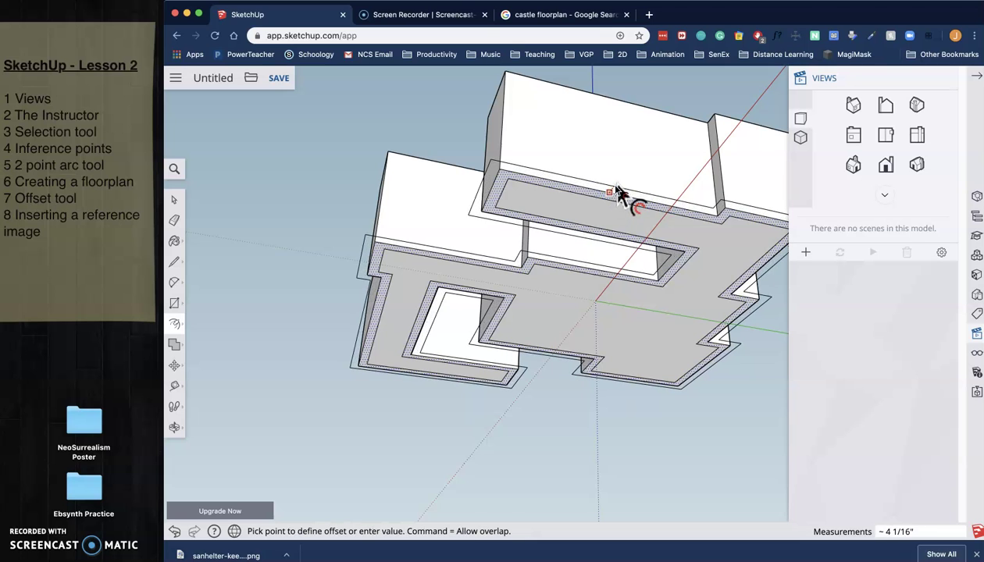
pyautogui.click(618, 185)
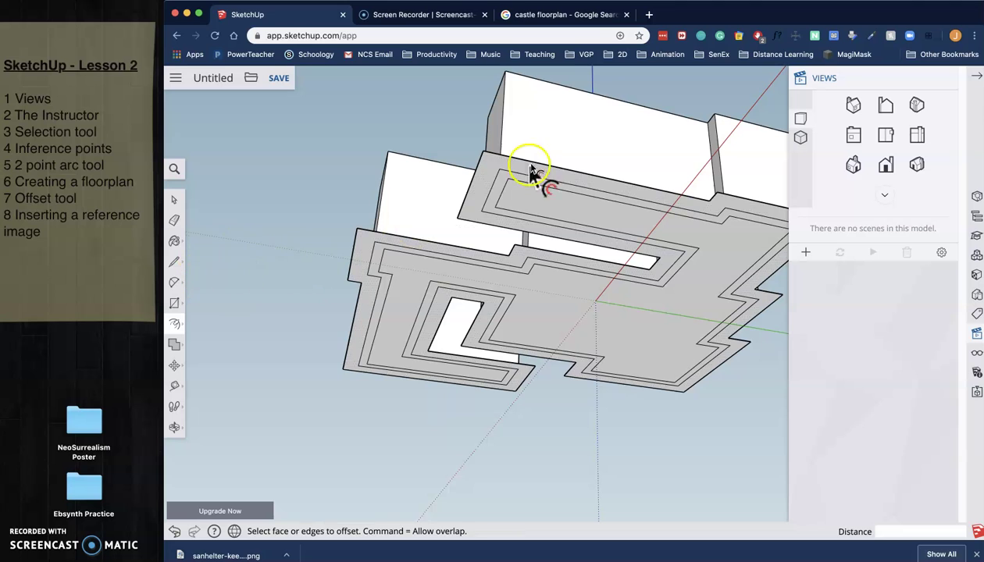
pyautogui.moveTo(533, 171); pyautogui.dragTo(616, 328, button='middle')
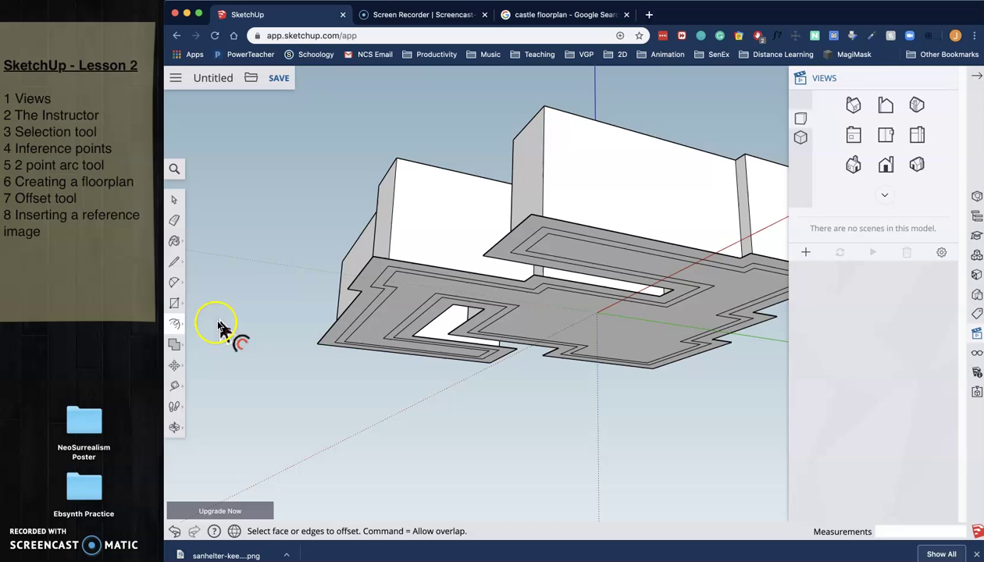
# Push/Pull the new offset ring 2' 2 13/16" into a stepped base, then orbit around the model
pyautogui.click(177, 331)
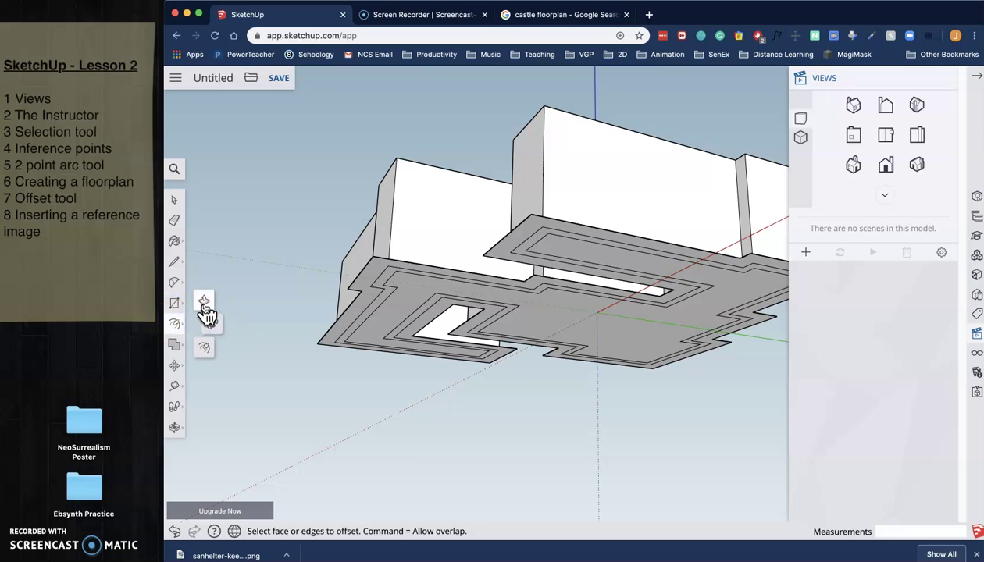
pyautogui.click(204, 314)
pyautogui.click(551, 226)
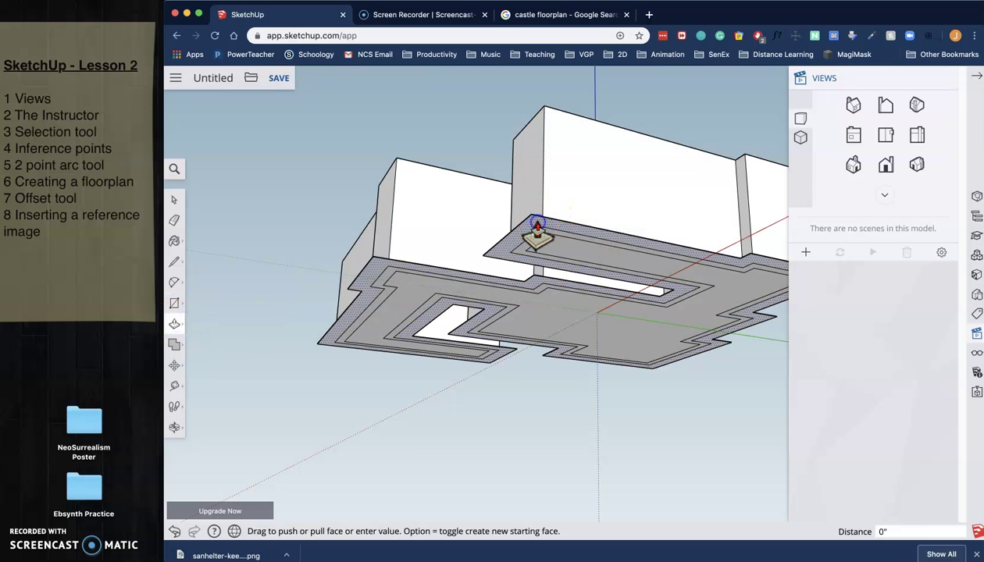
pyautogui.click(532, 306)
pyautogui.moveTo(542, 306); pyautogui.dragTo(657, 430, button='middle')
pyautogui.moveTo(652, 353); pyautogui.dragTo(665, 395, button='middle')
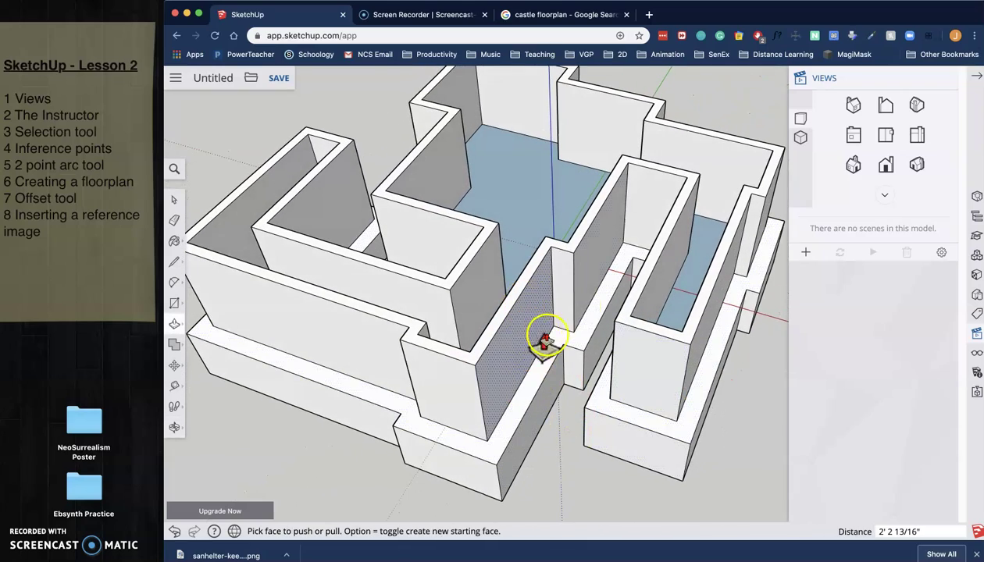
pyautogui.moveTo(547, 336); pyautogui.dragTo(500, 237, button='middle')
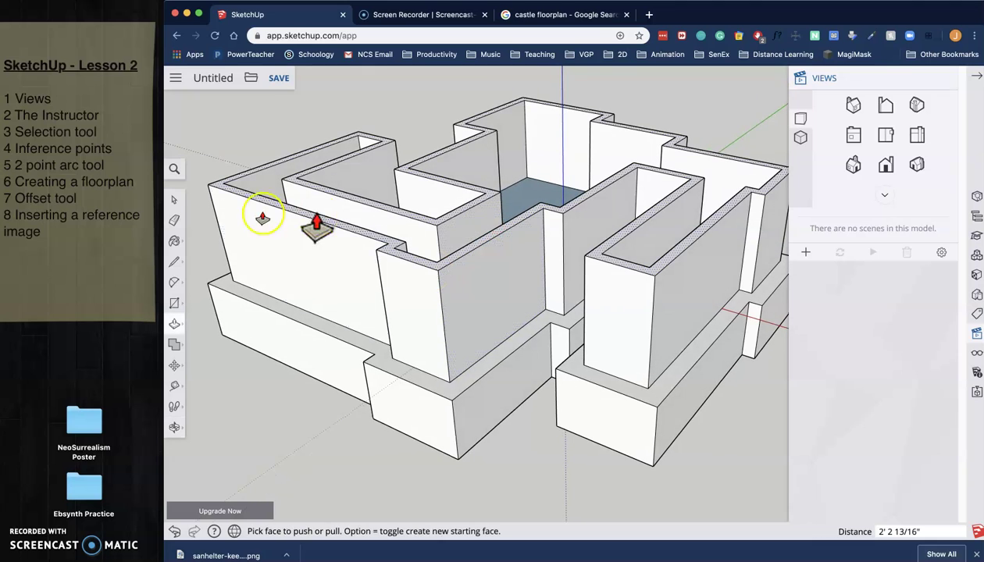
# Draw a door-sized rectangle on the front wall face and push it into the wall
pyautogui.click(176, 305)
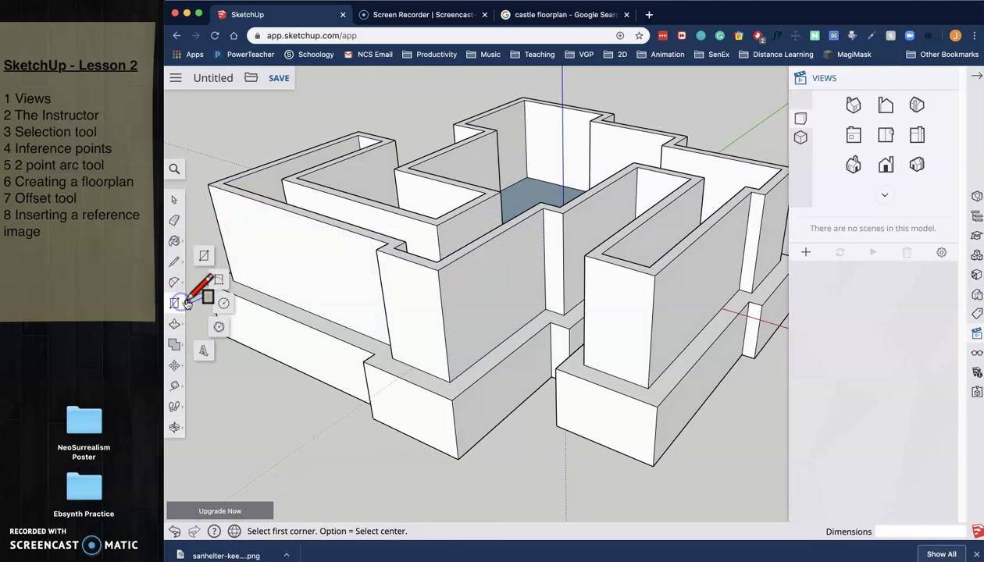
pyautogui.click(483, 353)
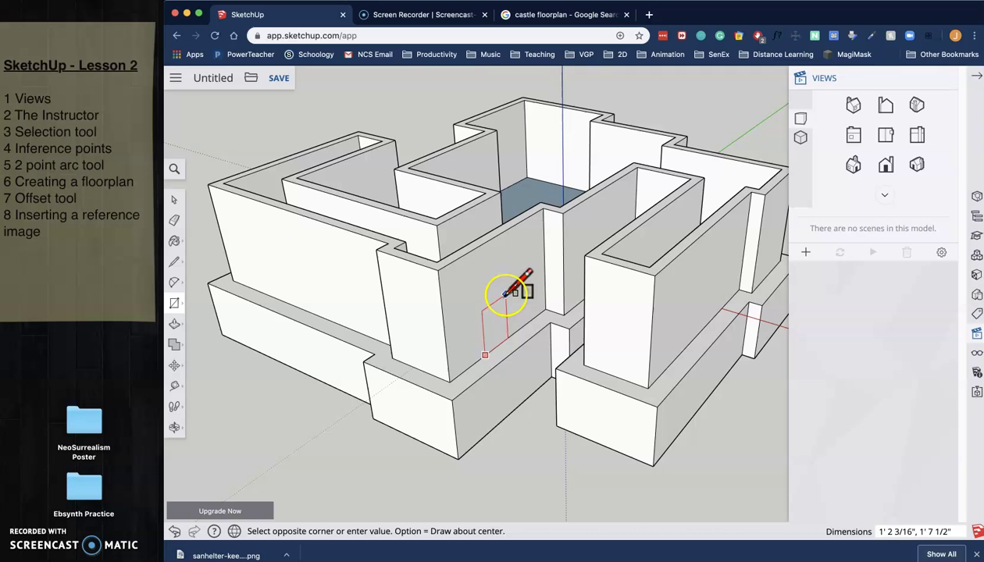
pyautogui.click(509, 291)
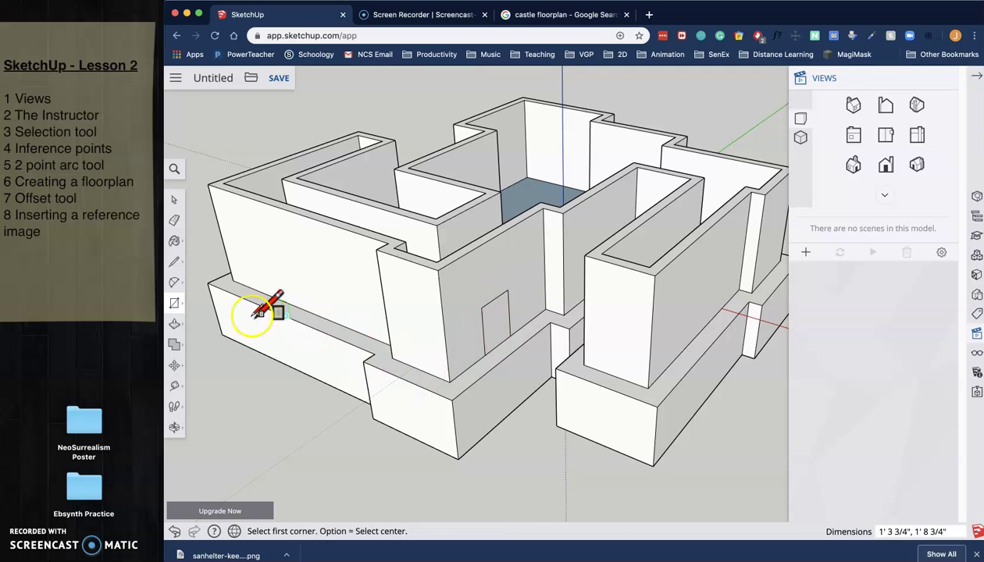
pyautogui.click(175, 323)
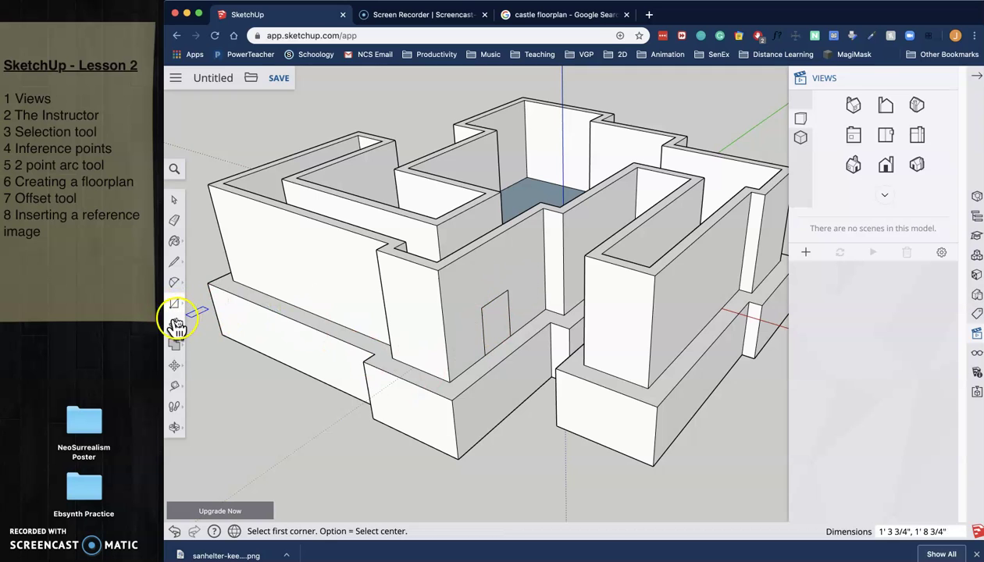
pyautogui.click(500, 332)
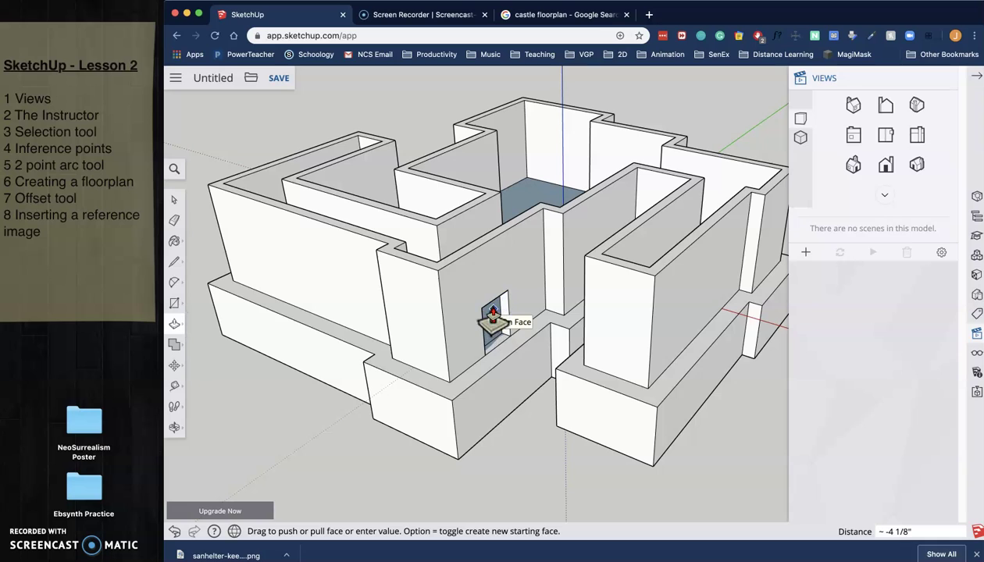
pyautogui.click(493, 318)
# Orbit to the right block and push its opening through the 4 1/8" wall thickness
pyautogui.moveTo(496, 342); pyautogui.dragTo(324, 375, button='middle')
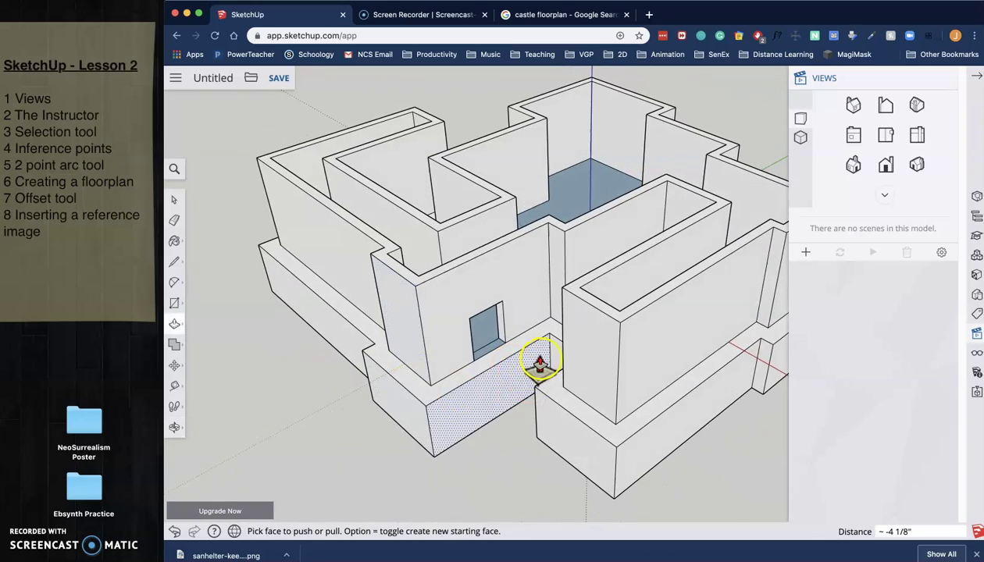
pyautogui.moveTo(535, 355); pyautogui.dragTo(441, 341, button='middle')
pyautogui.click(511, 358)
pyautogui.scroll(-3, 516, 358)
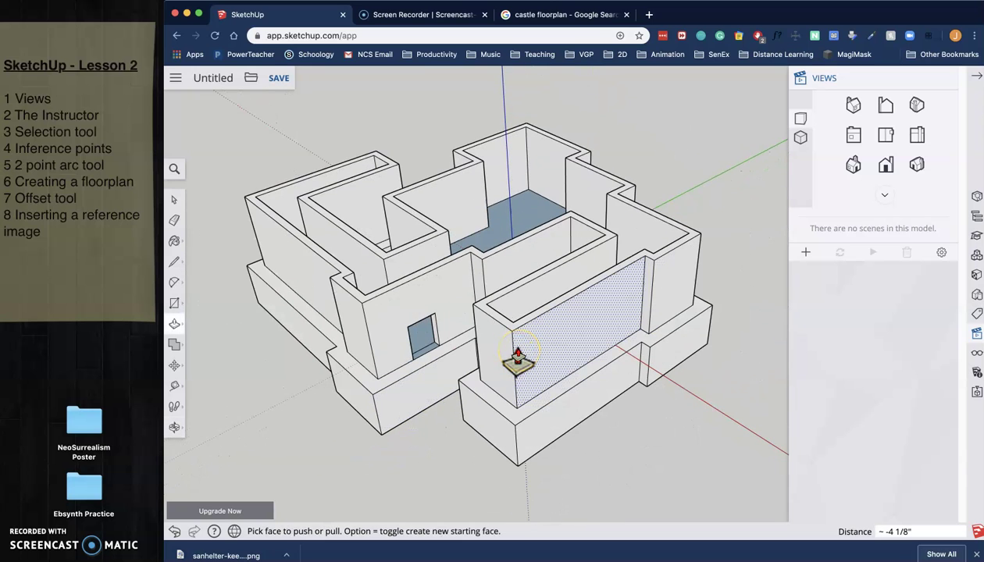
pyautogui.click(515, 369)
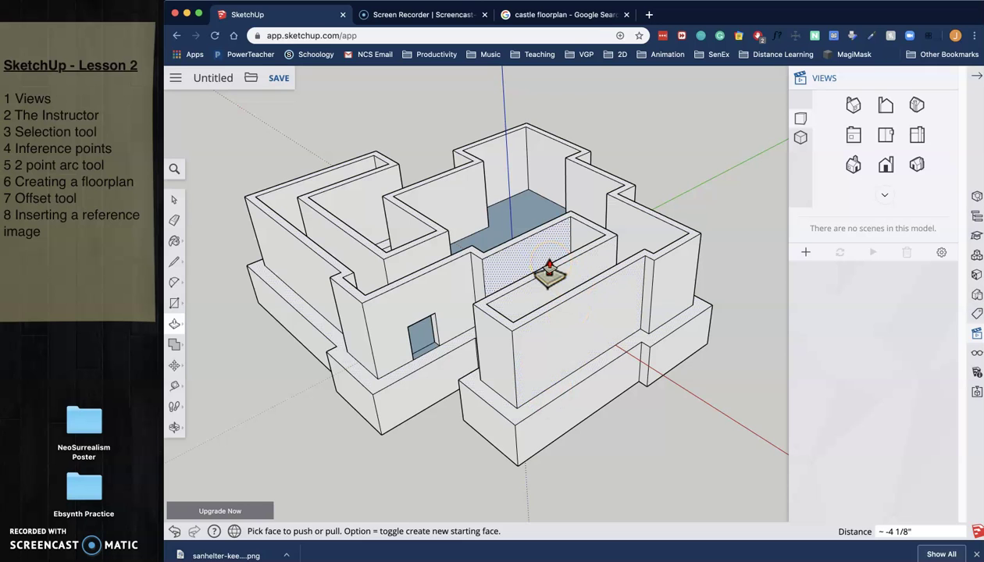
pyautogui.click(639, 341)
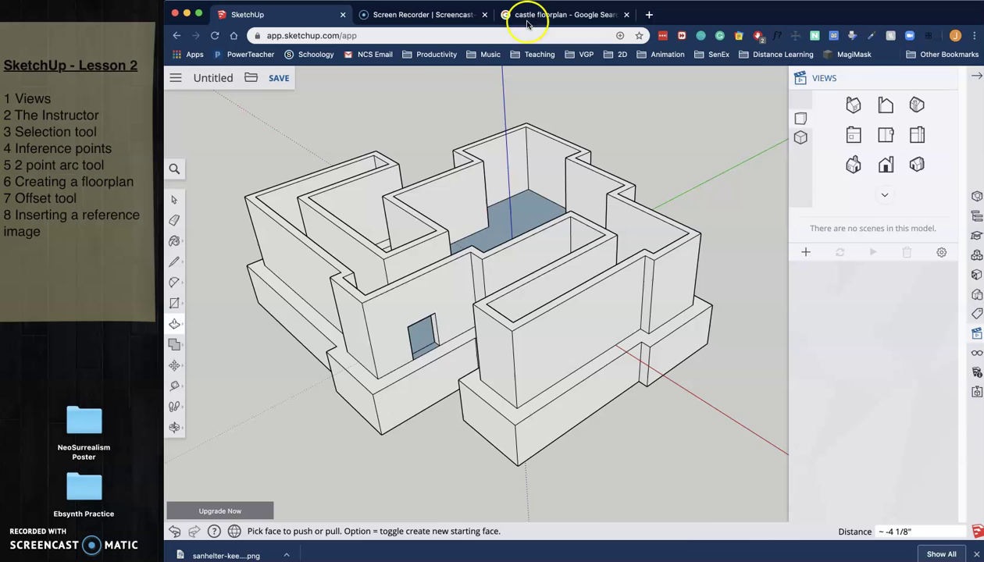
pyautogui.click(531, 16)
pyautogui.scroll(2, 484, 234)
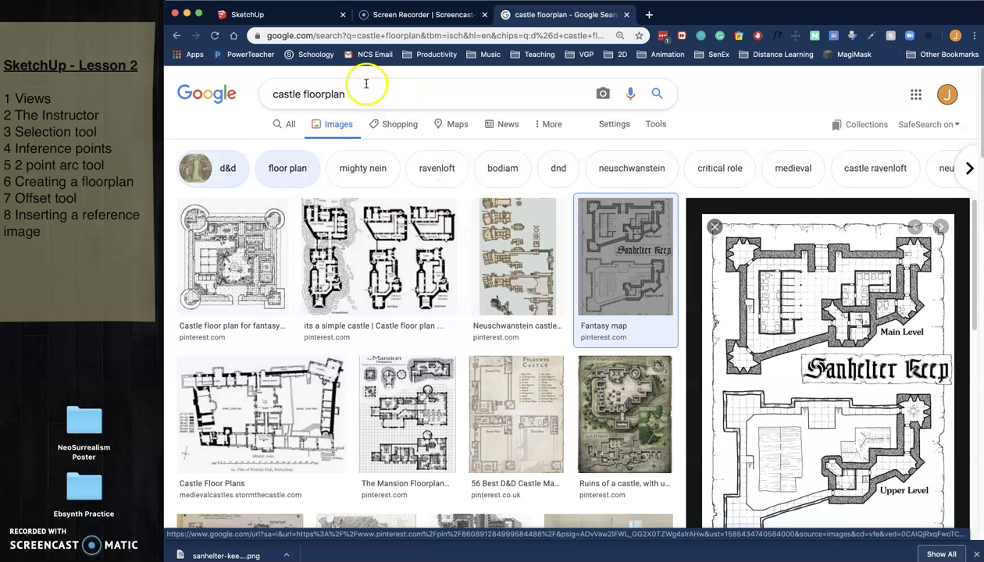
pyautogui.click(324, 23)
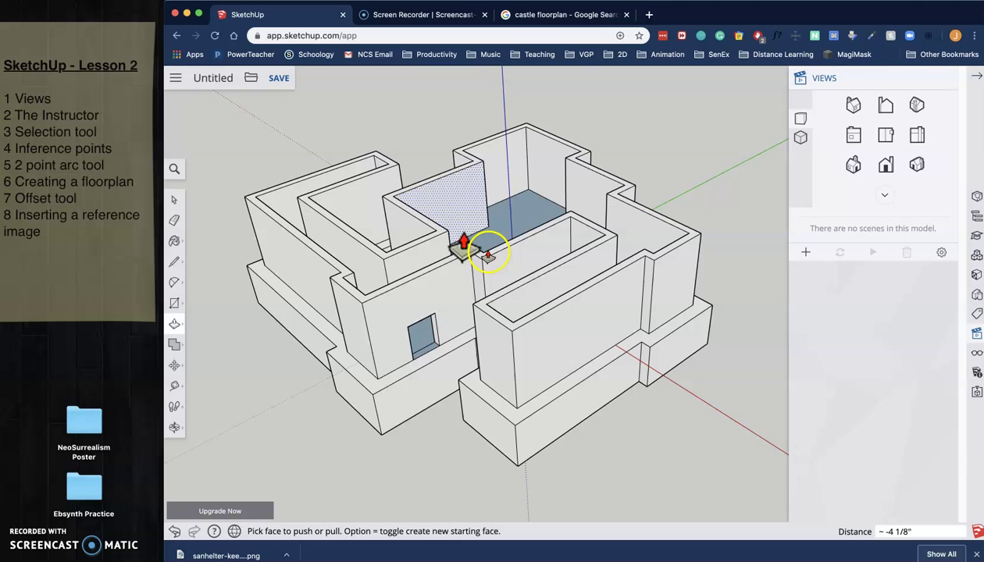
# Box-select and delete the entire castle model, then bring up File > Insert
pyautogui.scroll(-5, 511, 300)
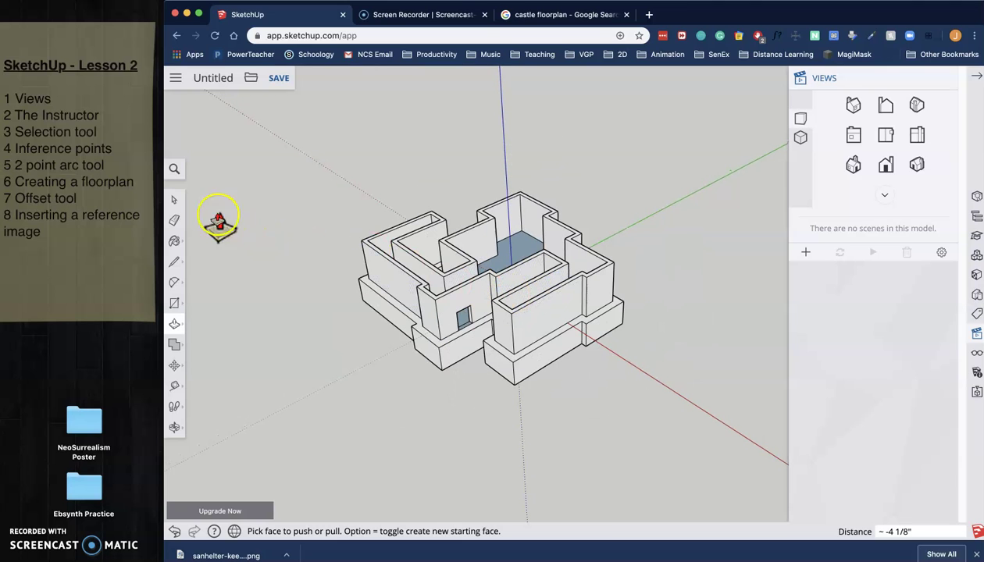
pyautogui.click(175, 200)
pyautogui.moveTo(358, 187); pyautogui.dragTo(702, 407)
pyautogui.press('BackSpace')
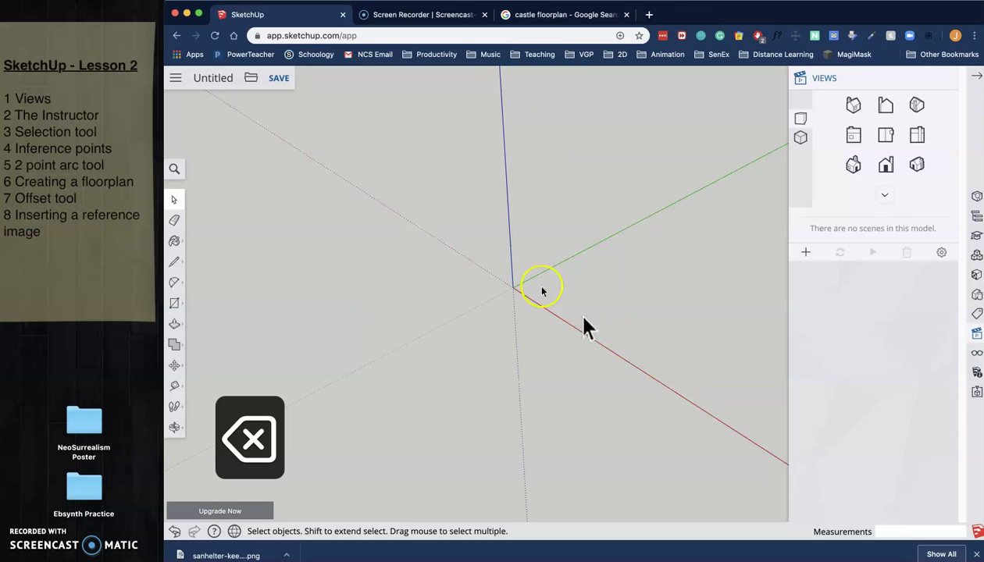
pyautogui.click(252, 81)
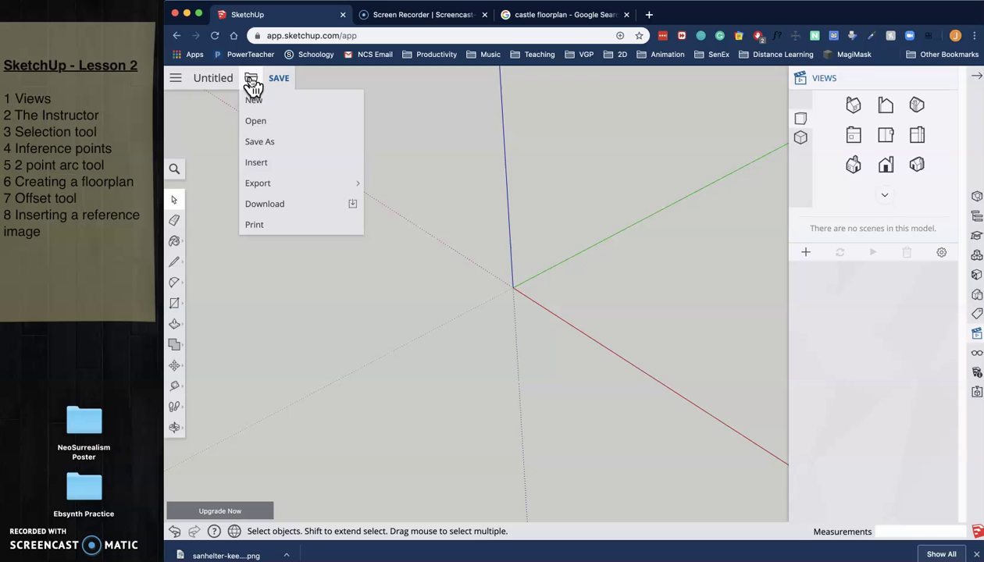
pyautogui.click(260, 164)
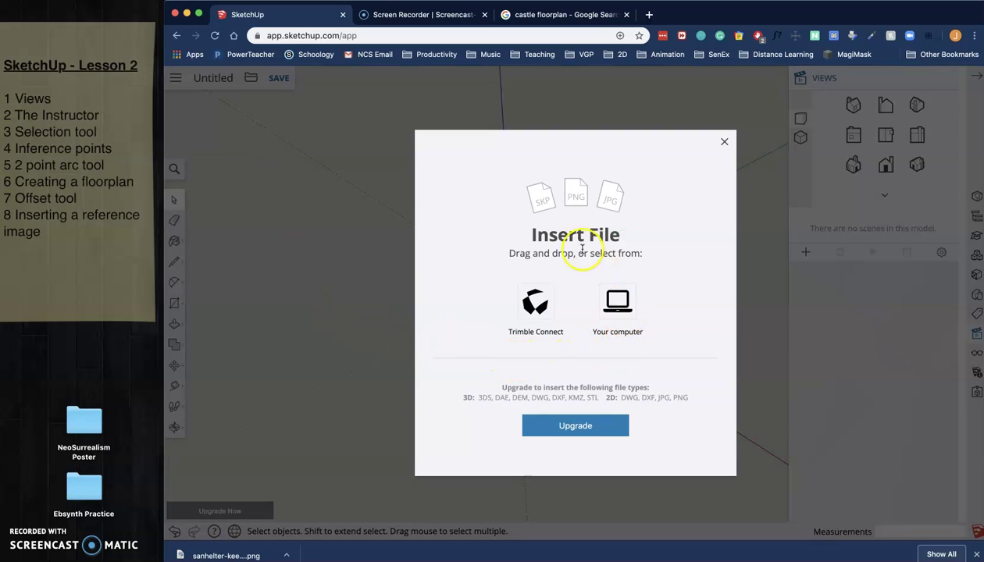
# Import sanhelter-keep-600-shade-patreon.png from the Desktop as an image
pyautogui.click(617, 302)
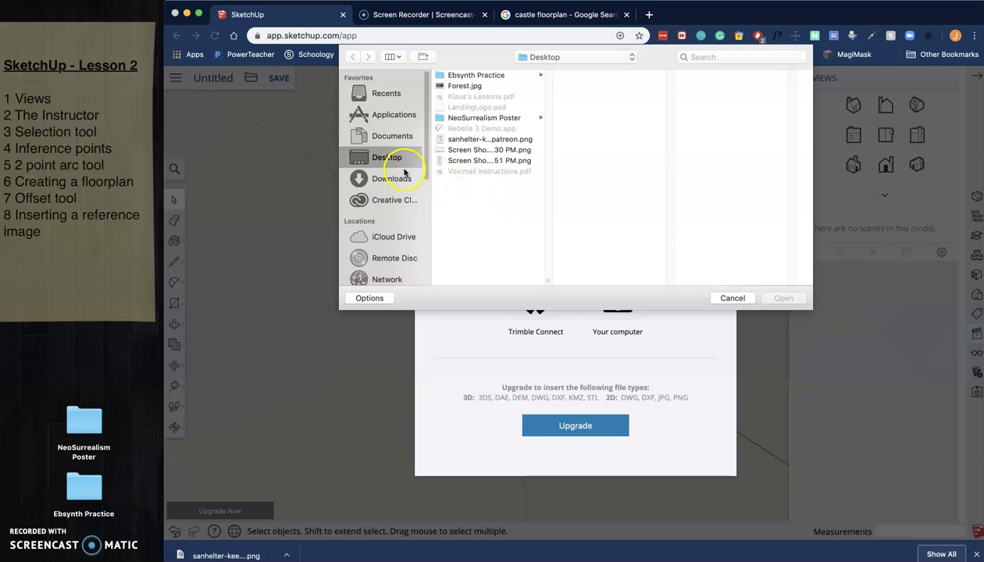
pyautogui.click(476, 139)
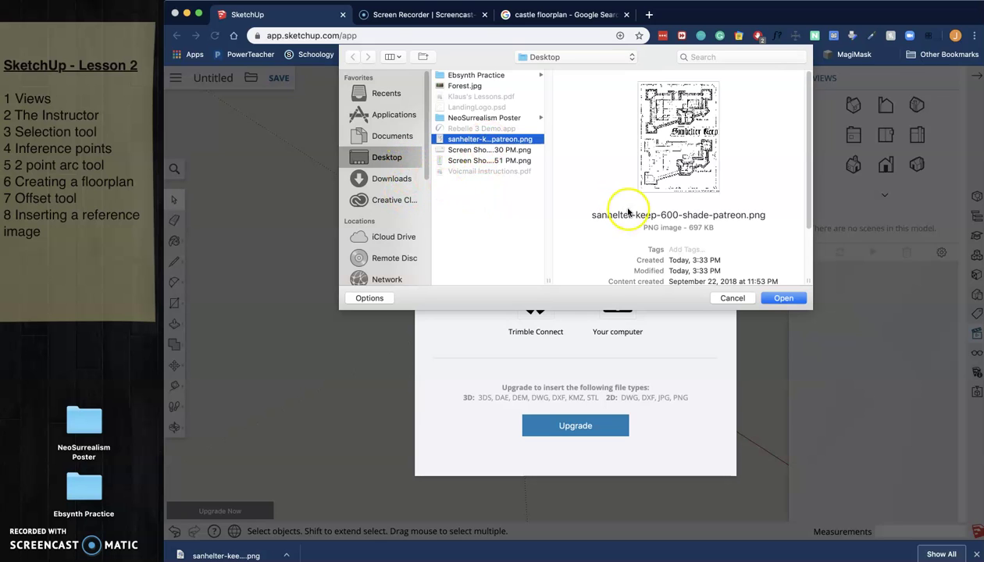
pyautogui.click(773, 298)
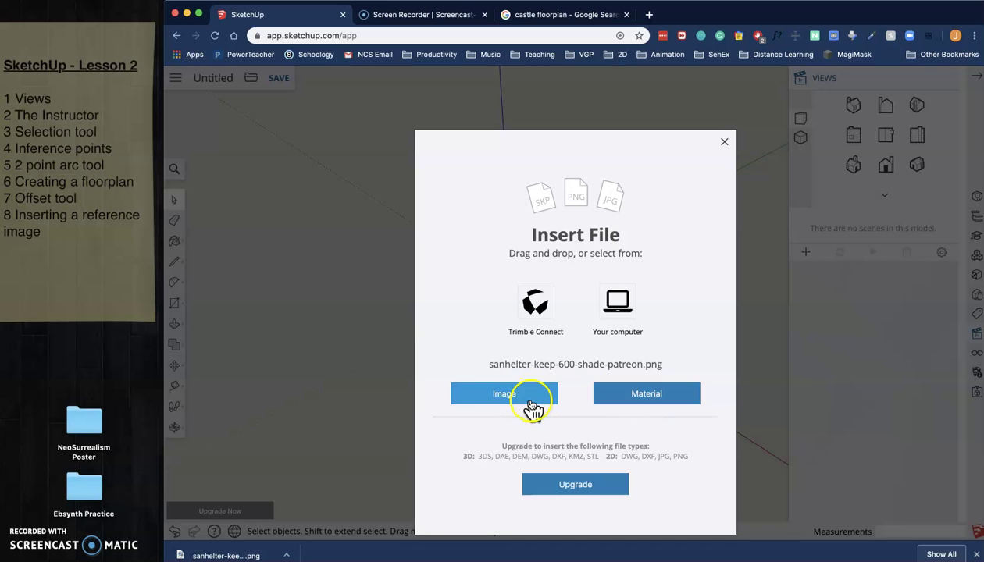
pyautogui.click(530, 405)
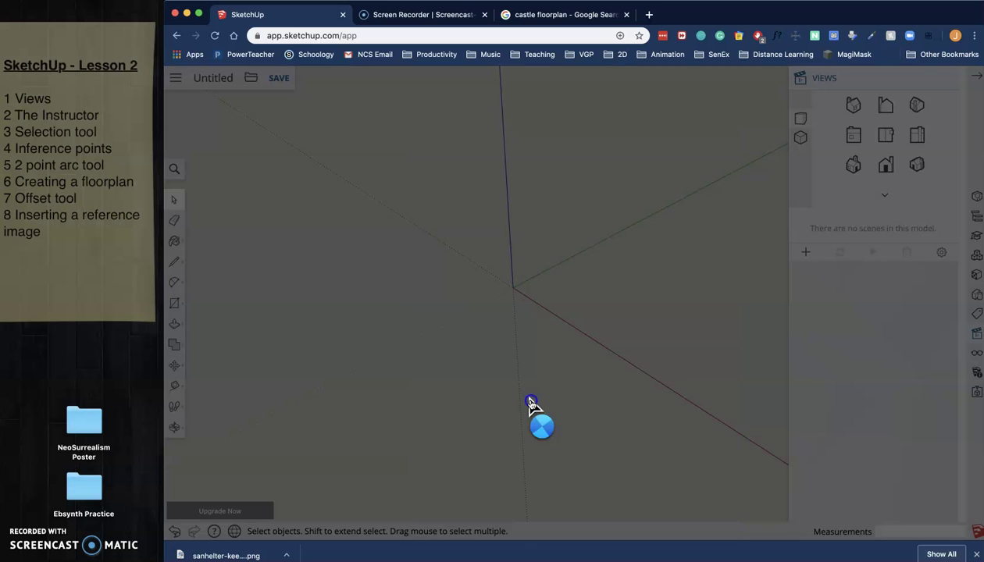
# Anchor the floorplan image at the origin, size it about 25 feet wide, and view it from above
pyautogui.click(481, 320)
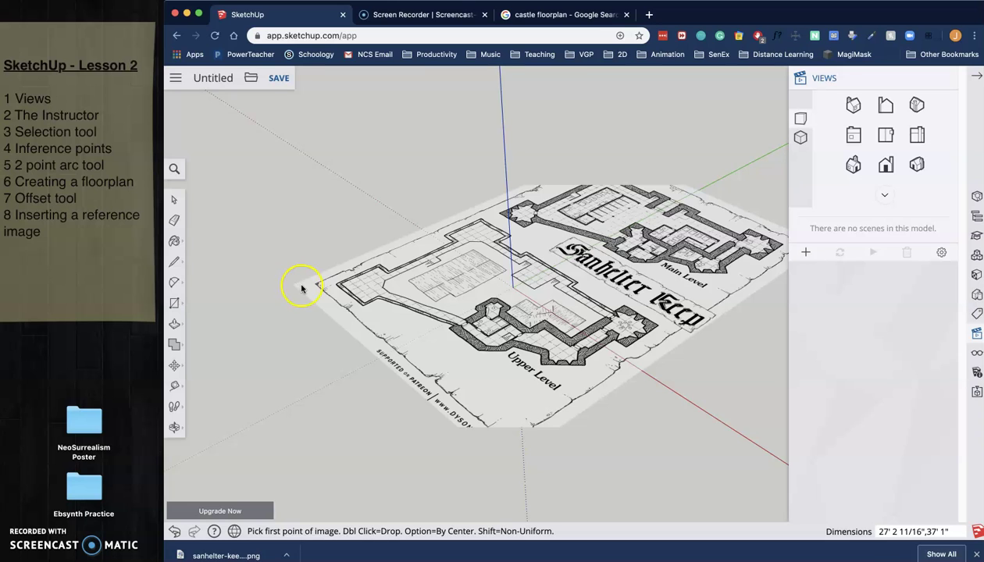
pyautogui.click(362, 289)
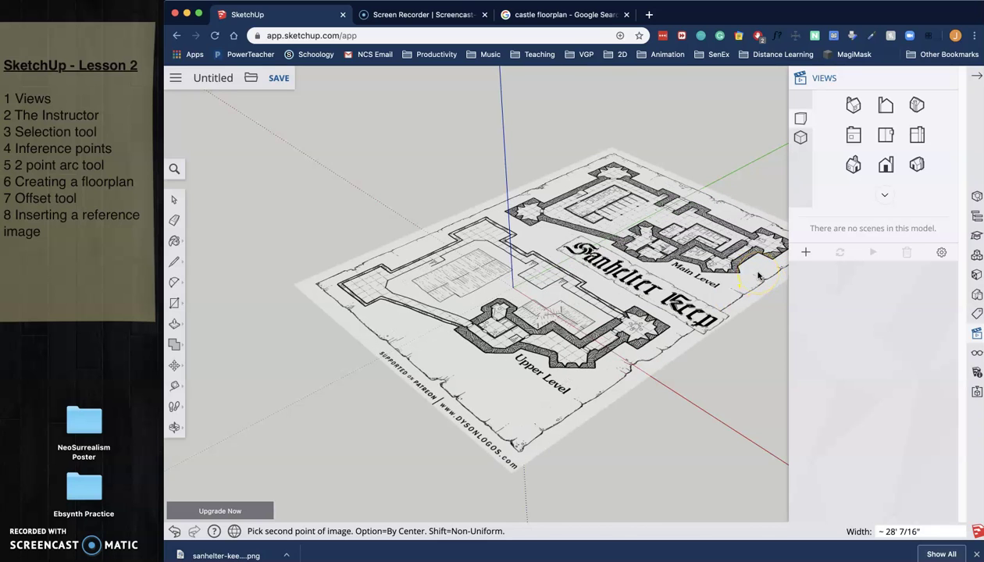
pyautogui.scroll(-2, 758, 275)
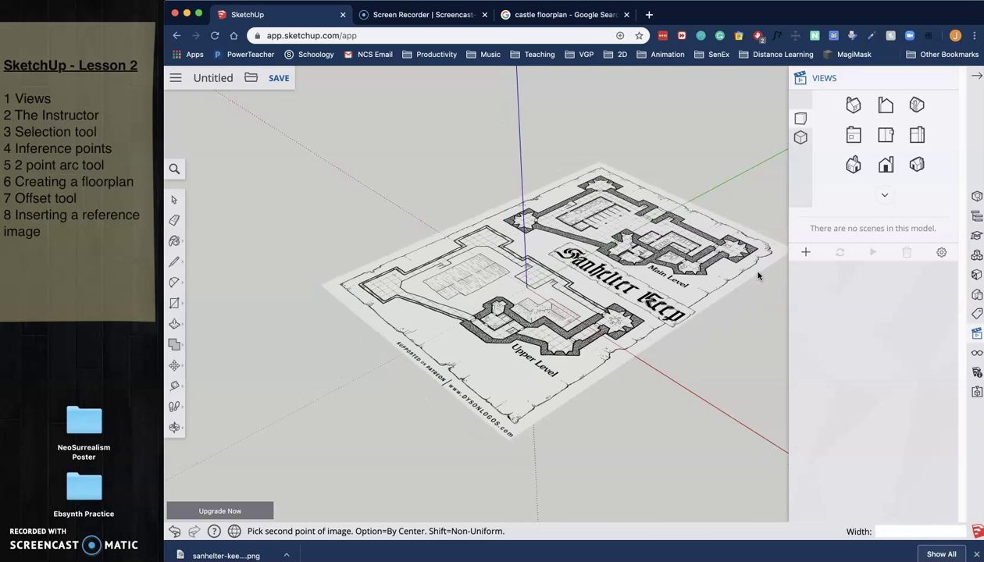
pyautogui.scroll(-1, 758, 274)
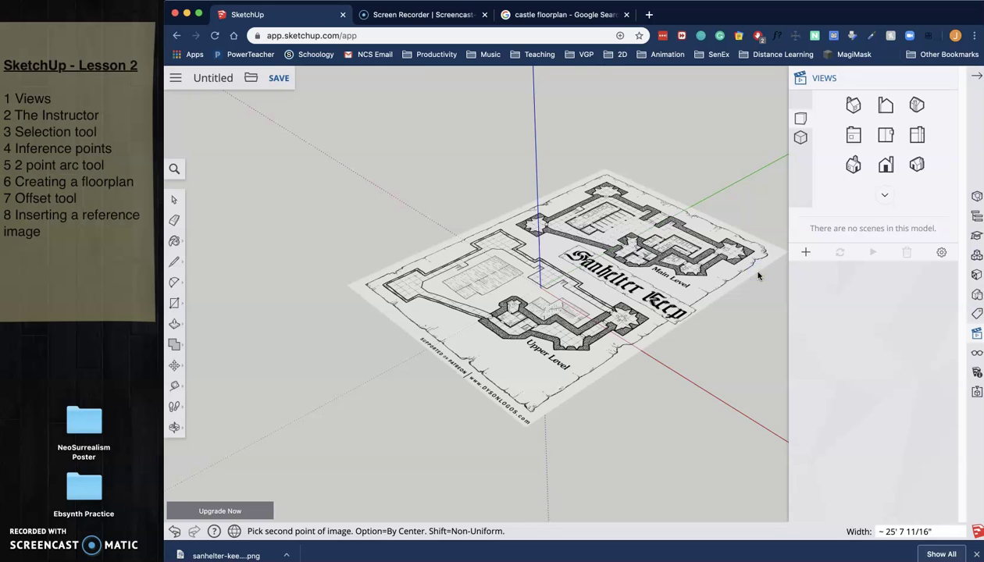
pyautogui.click(757, 275)
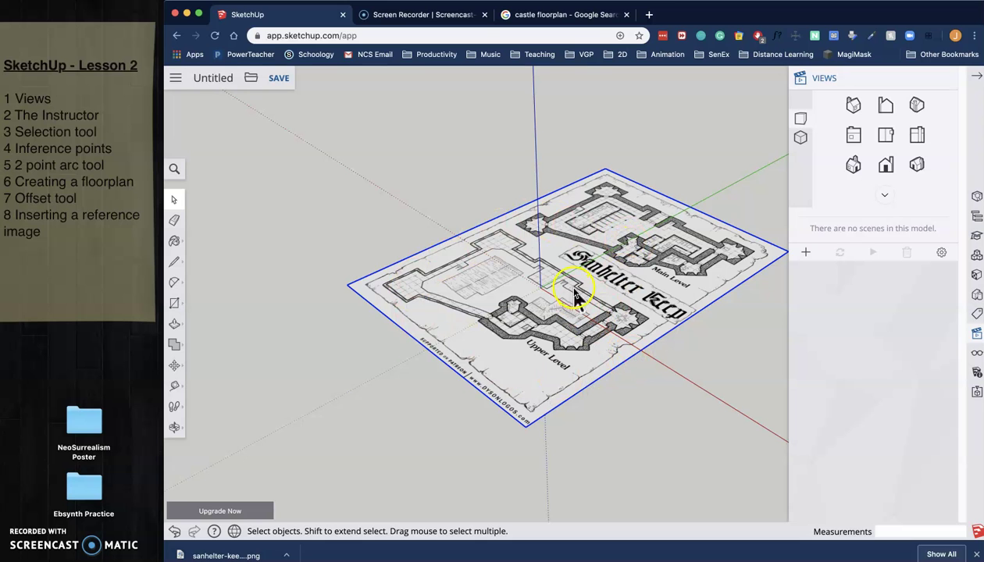
pyautogui.moveTo(534, 324); pyautogui.dragTo(660, 367, button='middle')
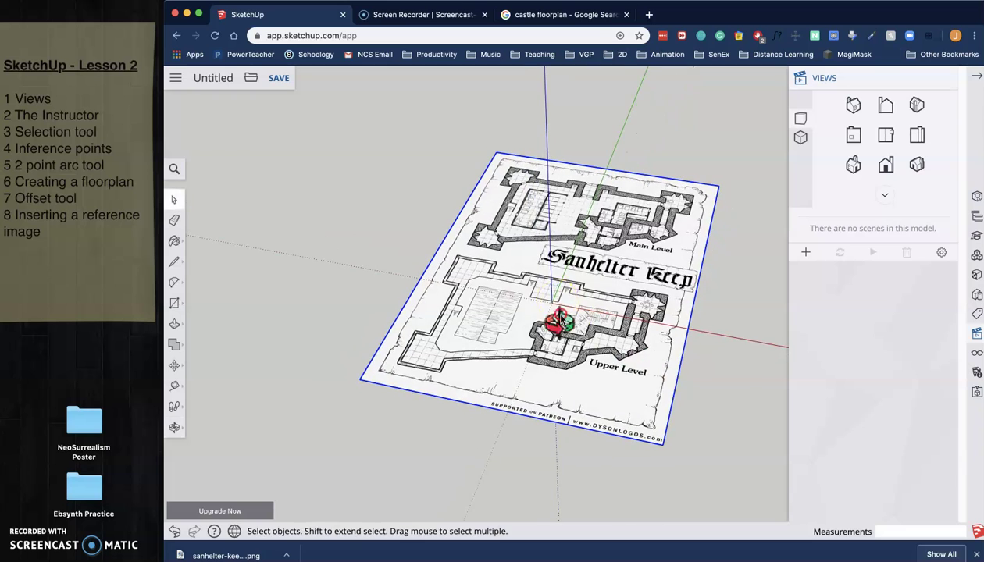
pyautogui.moveTo(558, 320); pyautogui.dragTo(608, 369, button='middle')
pyautogui.moveTo(539, 279); pyautogui.dragTo(539, 299, button='middle')
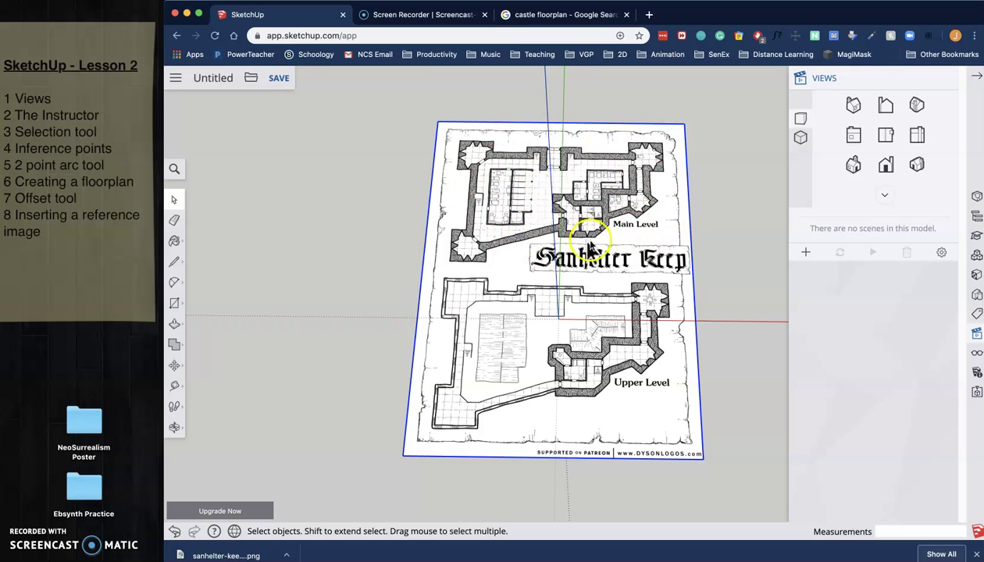
# Save the model as 'Castle Floorplan' in the Projects > SketchUp folder
pyautogui.click(278, 78)
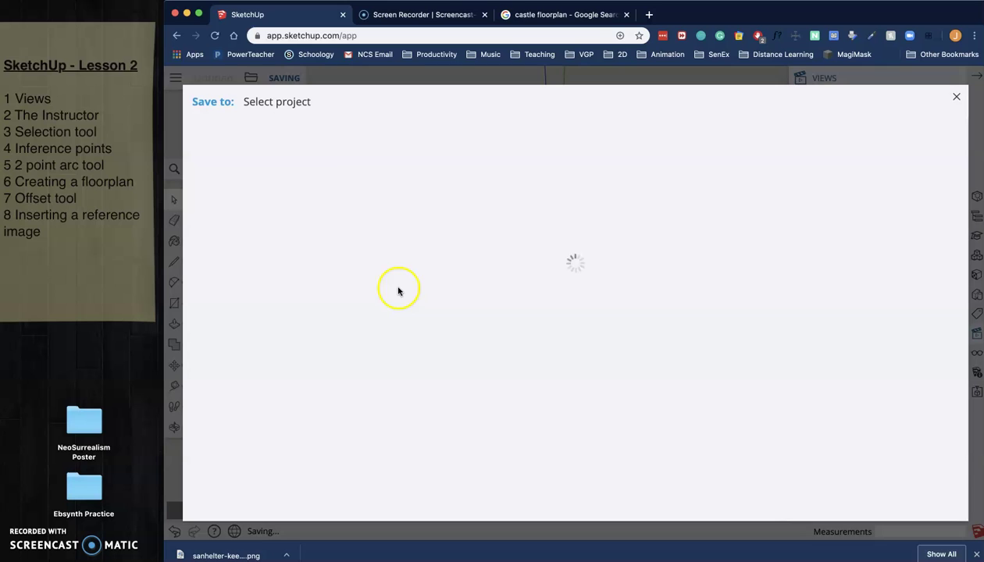
pyautogui.click(284, 197)
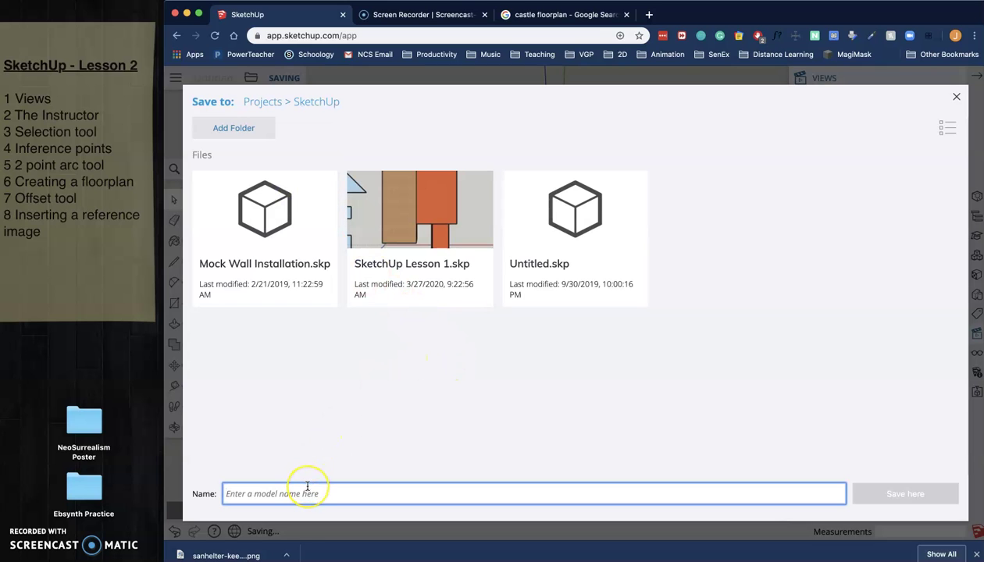
pyautogui.write('Cast')
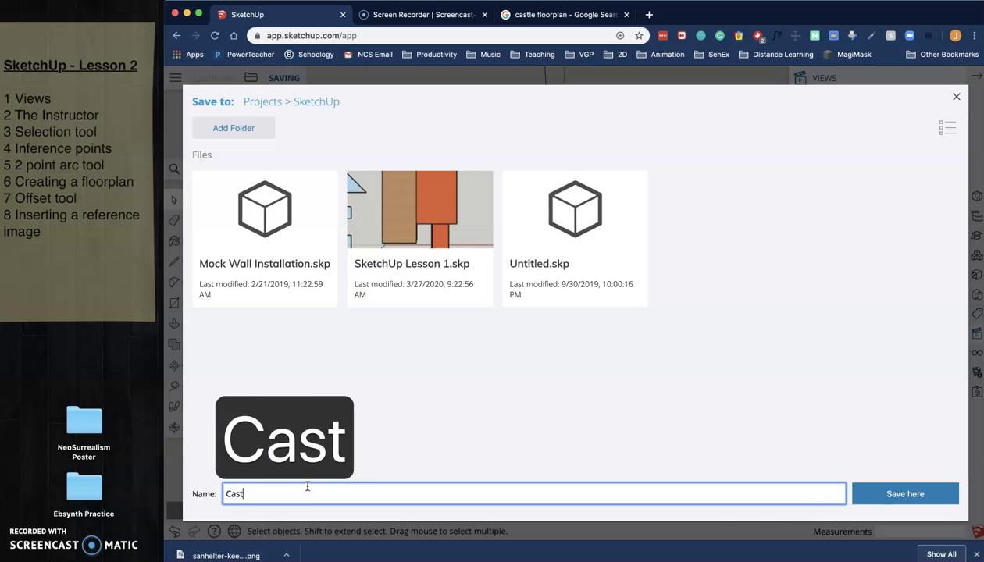
pyautogui.write('le Floorplan')
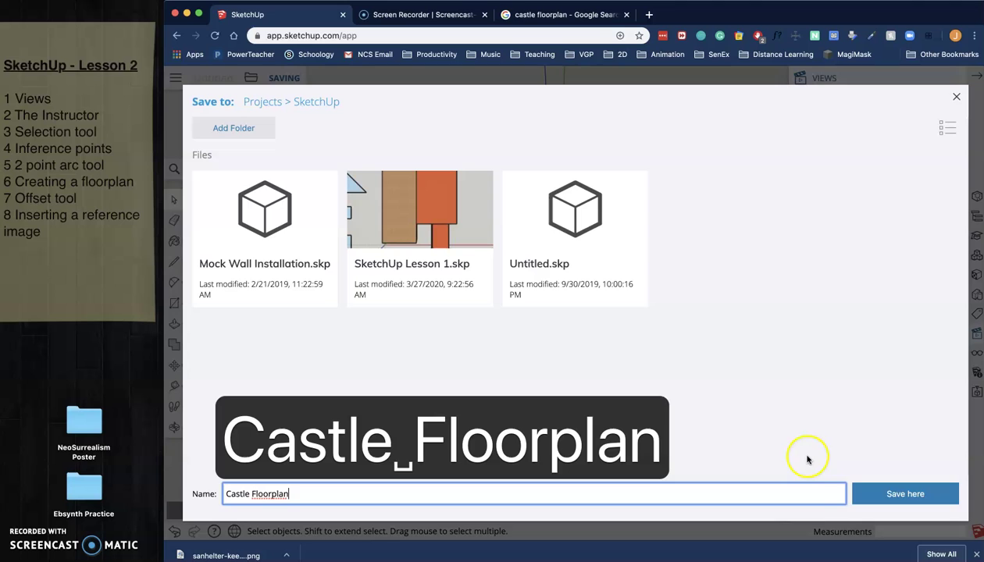
pyautogui.click(874, 493)
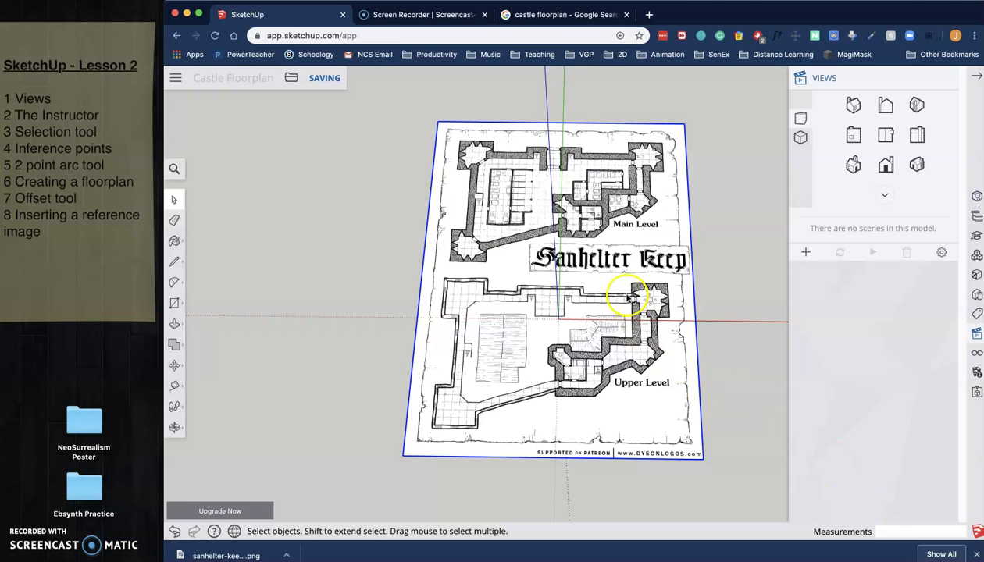